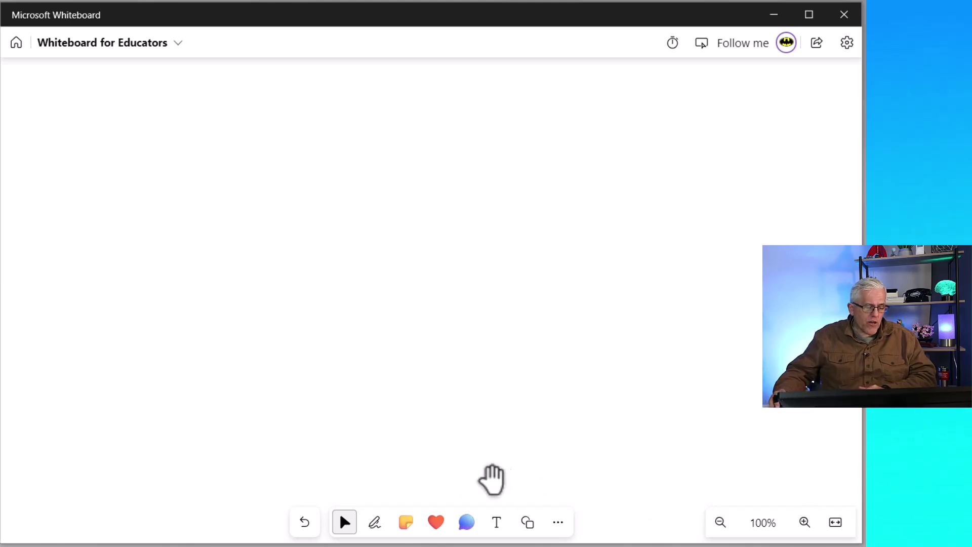
# - Open the sticky note colour palette, toggle grid mode on, then return to single notes
pyautogui.click(407, 524)
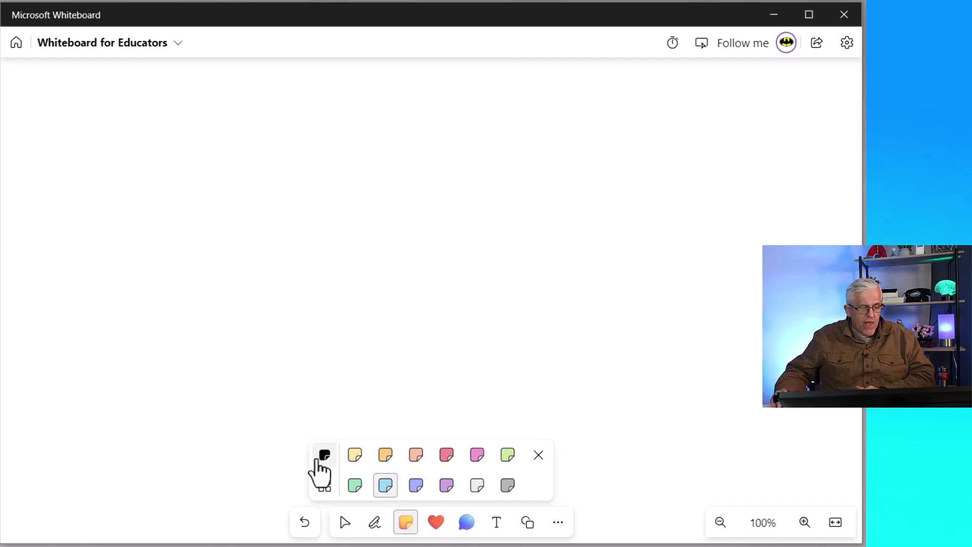
pyautogui.click(325, 486)
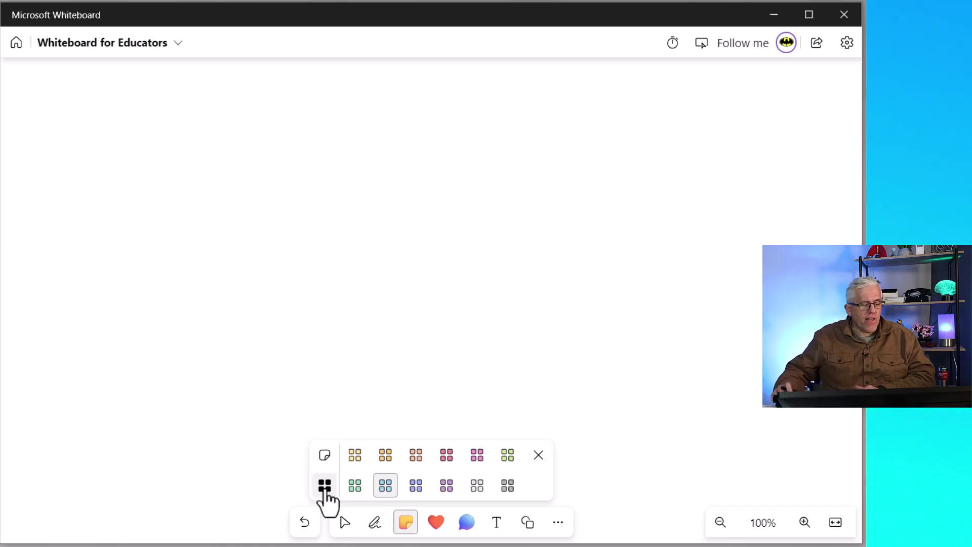
pyautogui.click(325, 458)
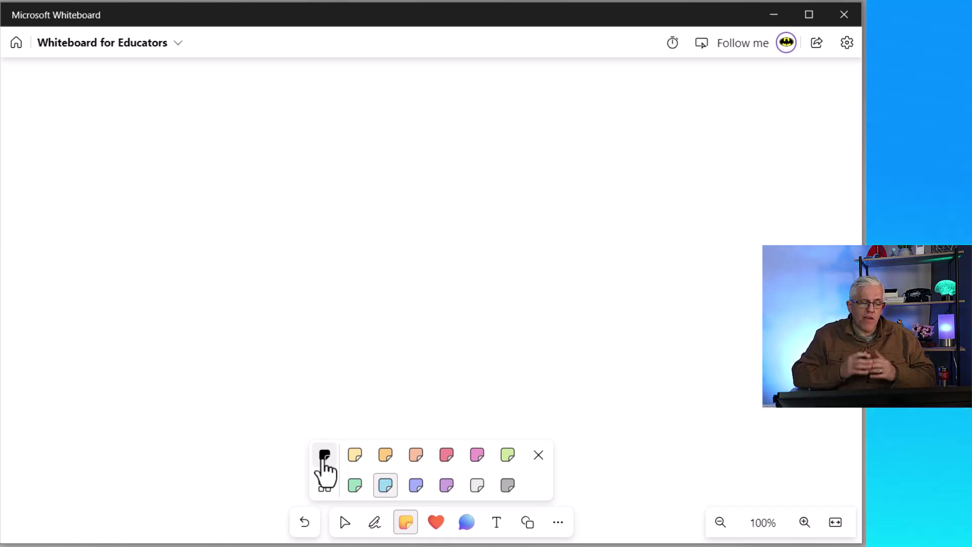
# - Place a yellow sticky note on the board and add a blue note to its right
pyautogui.click(364, 449)
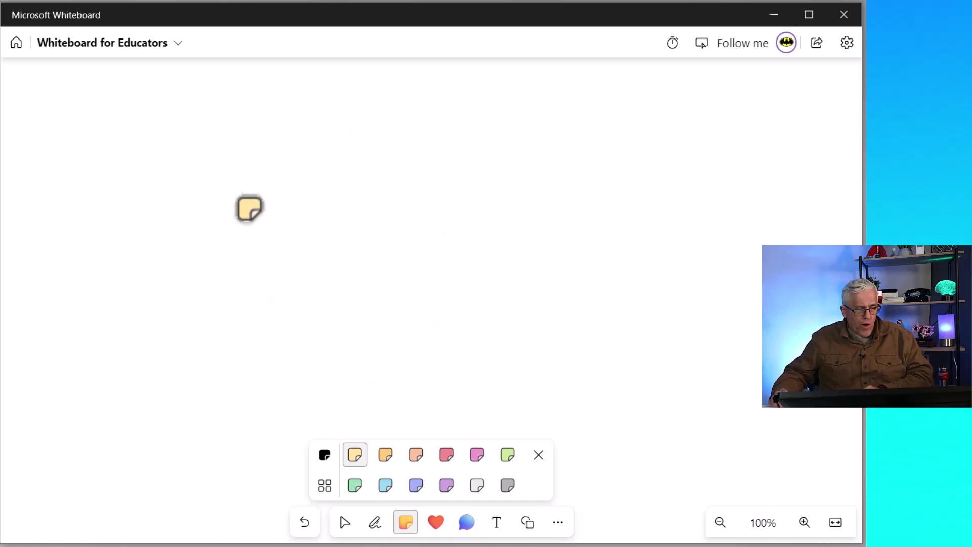
pyautogui.click(248, 214)
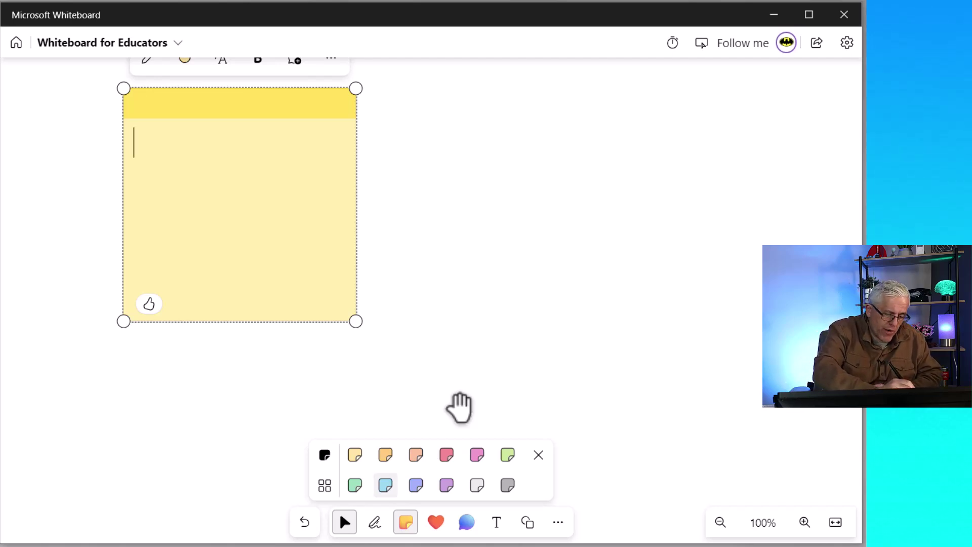
pyautogui.click(385, 485)
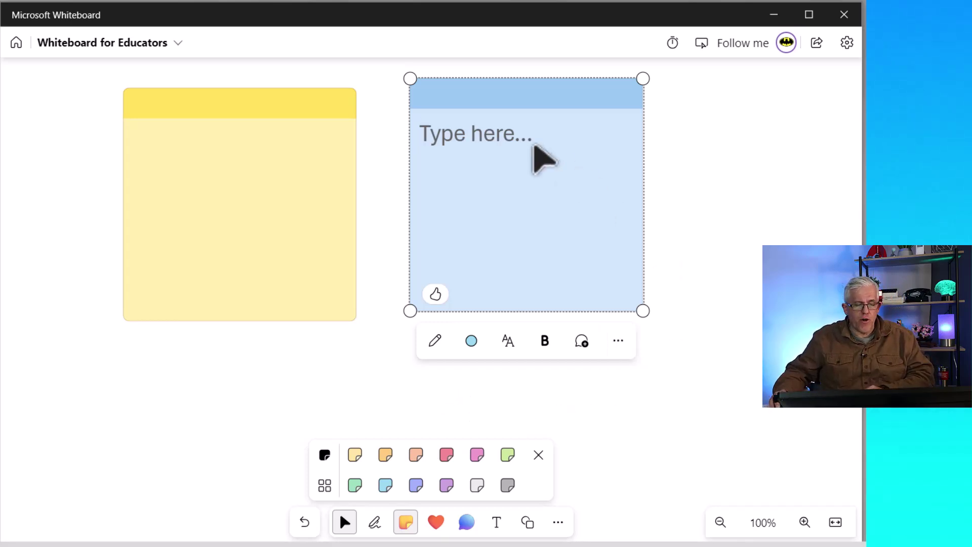
pyautogui.click(731, 398)
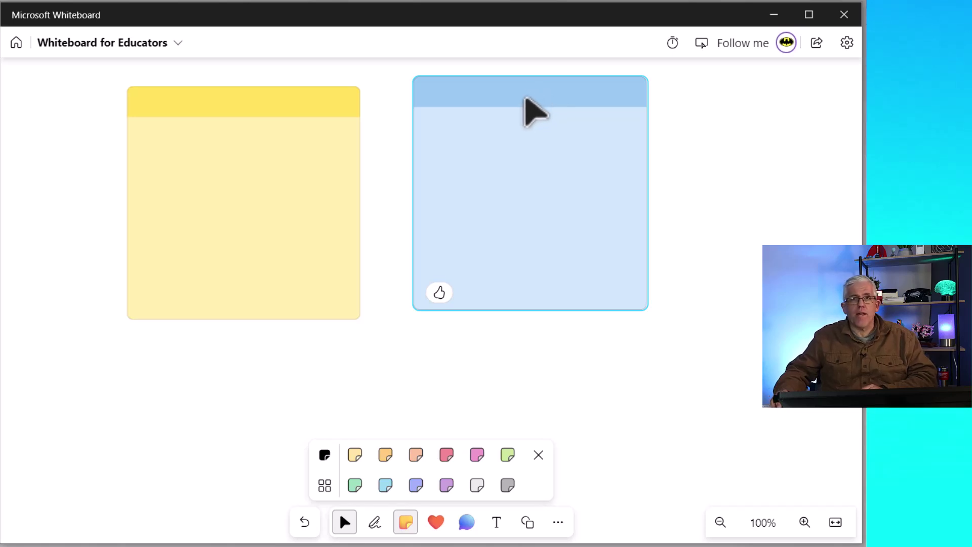
pyautogui.moveTo(530, 198)
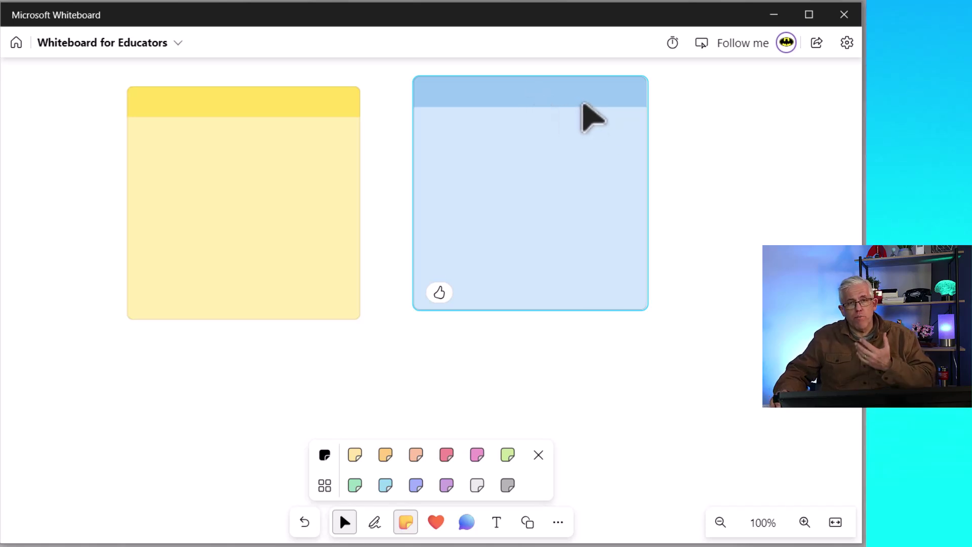
# - Overlap the blue note onto the yellow, bring yellow to front, then move blue lower right
pyautogui.moveTo(586, 102); pyautogui.dragTo(394, 181)
pyautogui.click(532, 234)
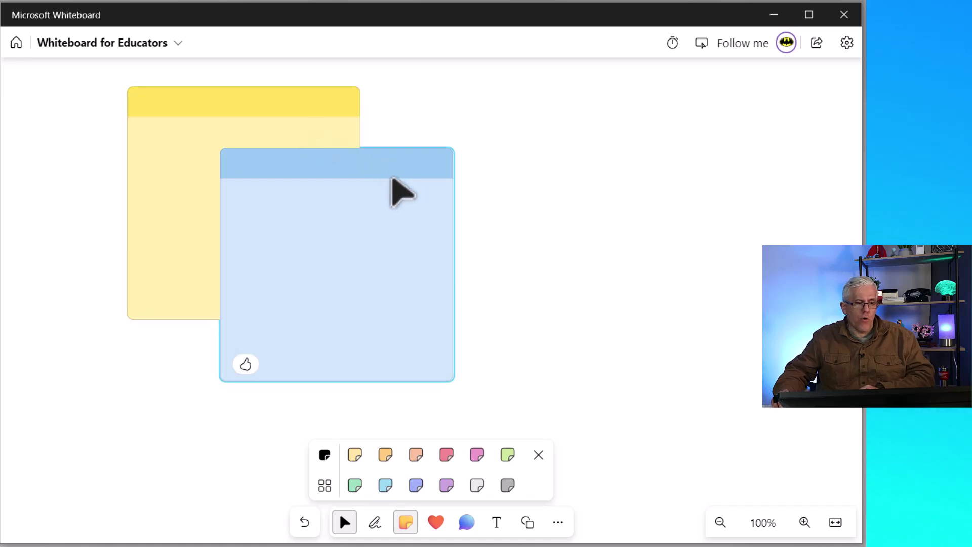
pyautogui.click(315, 122)
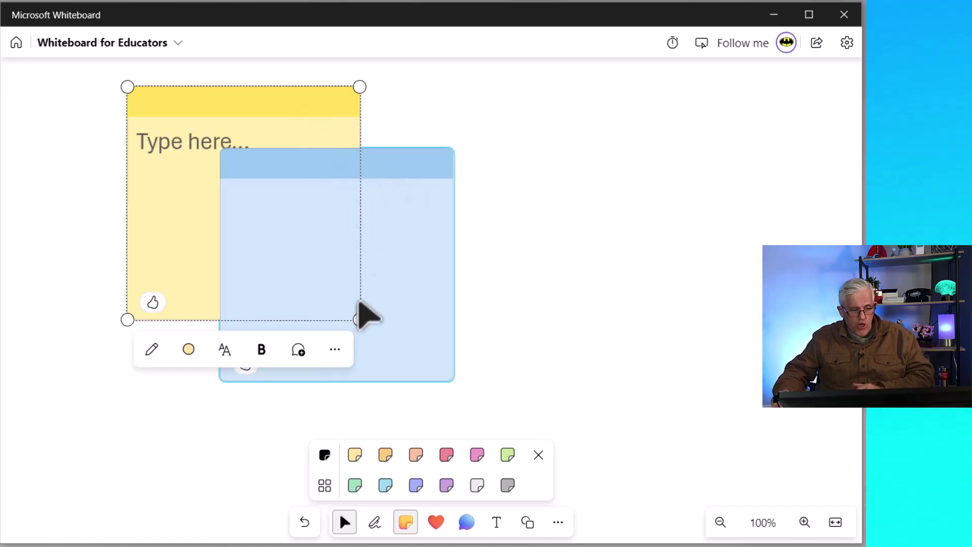
pyautogui.click(334, 349)
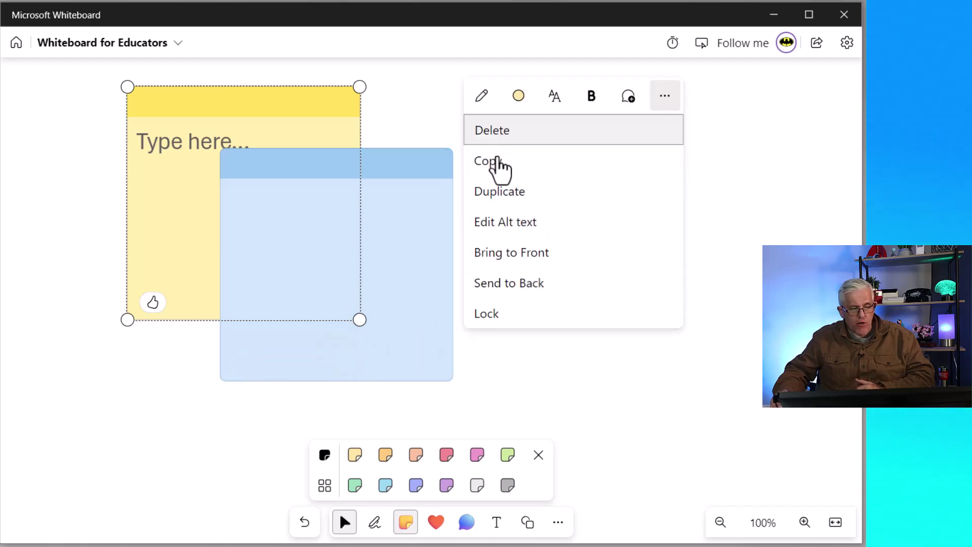
pyautogui.click(532, 272)
pyautogui.click(610, 301)
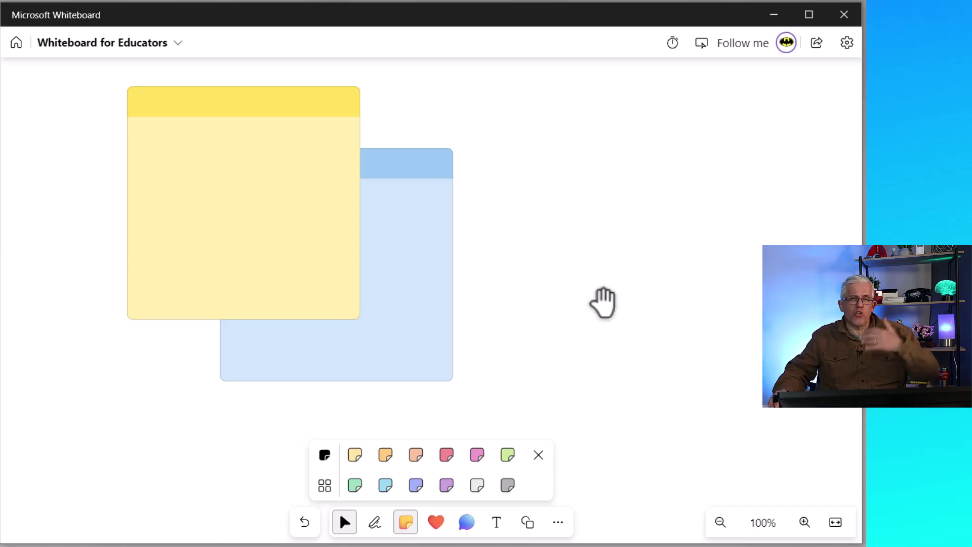
pyautogui.moveTo(410, 175)
pyautogui.moveTo(411, 175); pyautogui.dragTo(612, 199)
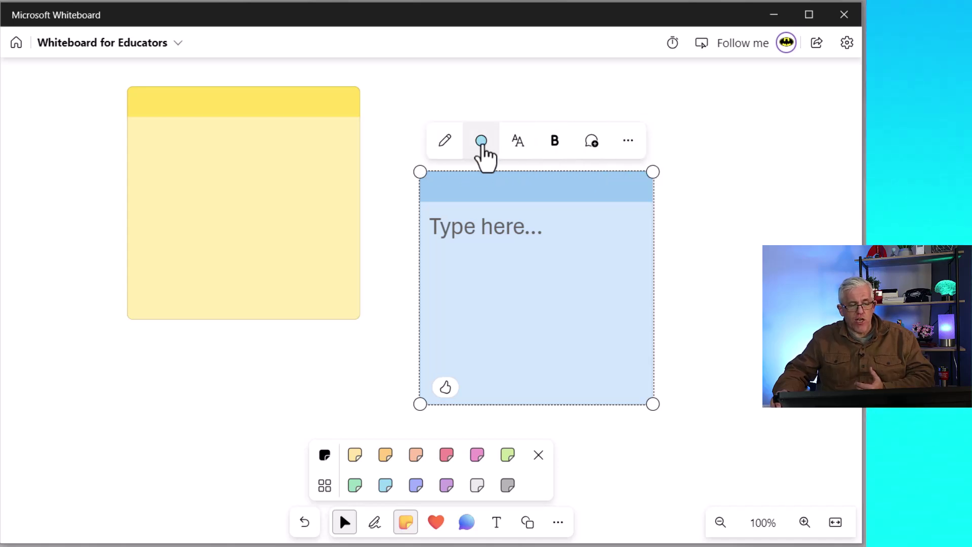
# - Write 'Hello' in the blue note in the Handwritten font and make it italic
pyautogui.click(519, 143)
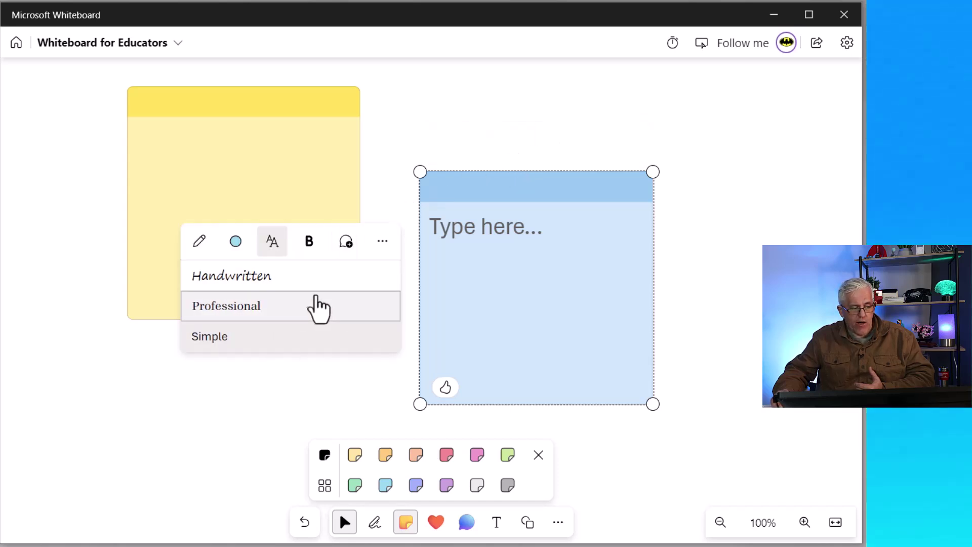
pyautogui.press('Up')
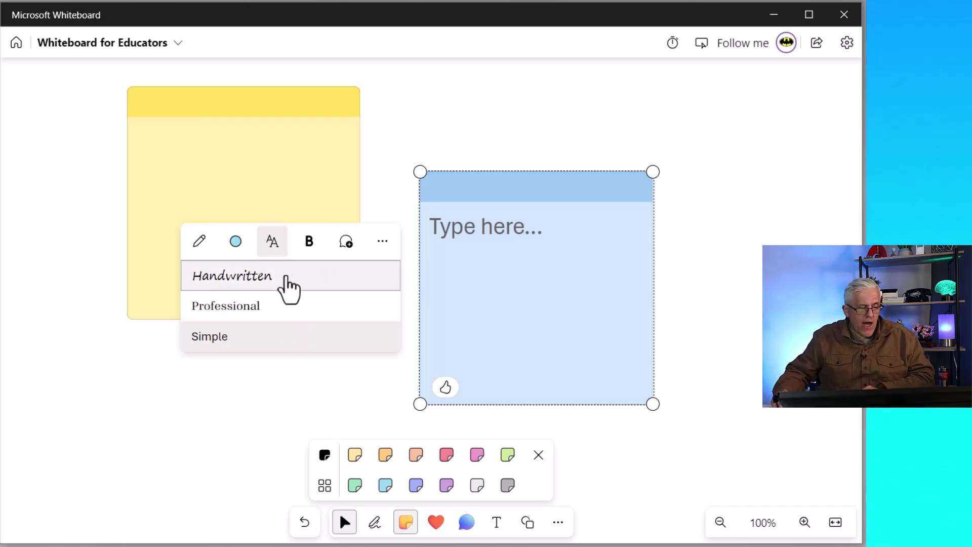
pyautogui.click(241, 277)
pyautogui.click(511, 226)
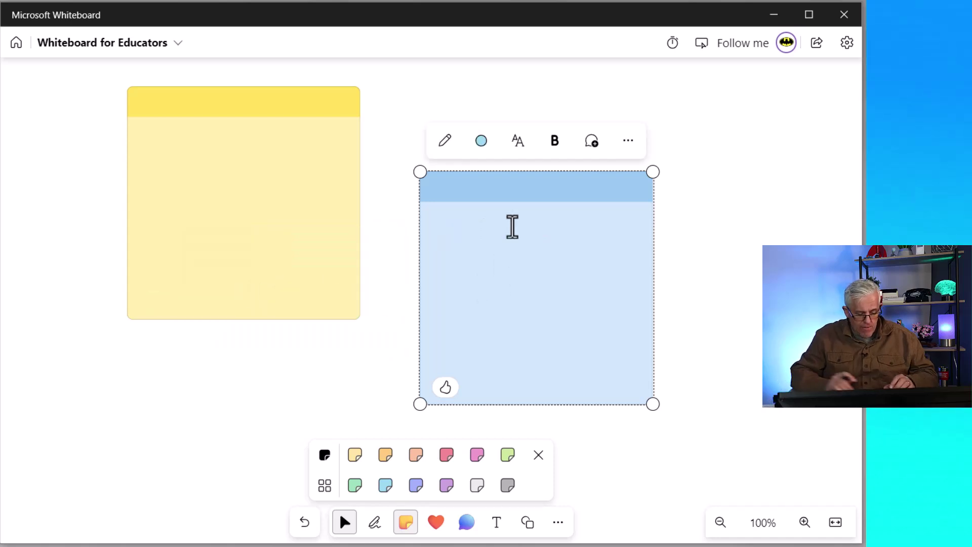
pyautogui.write('Hello')
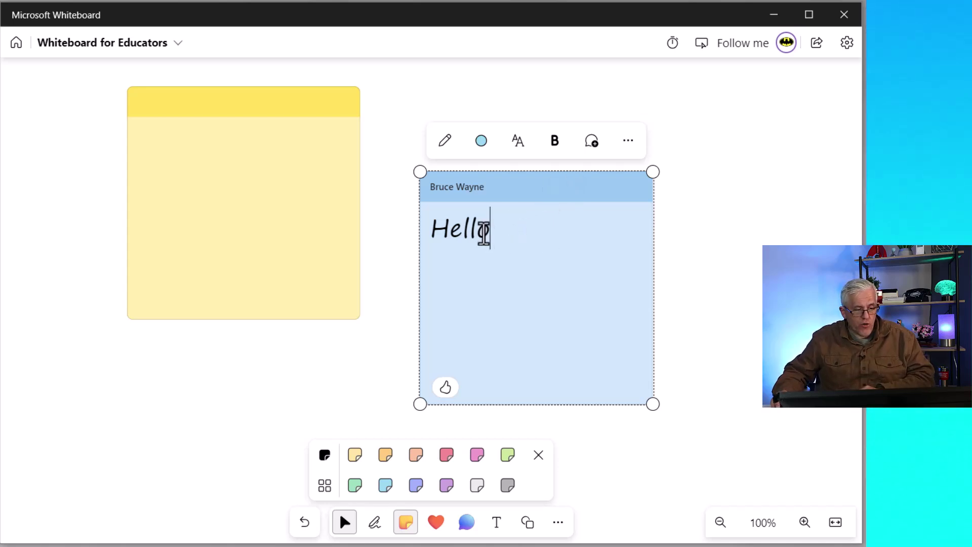
pyautogui.doubleClick(468, 232)
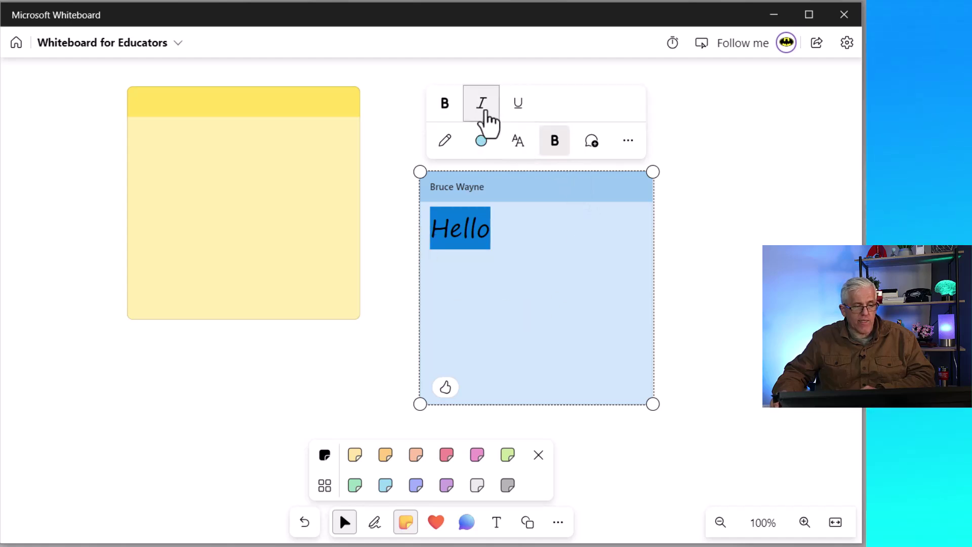
pyautogui.click(485, 114)
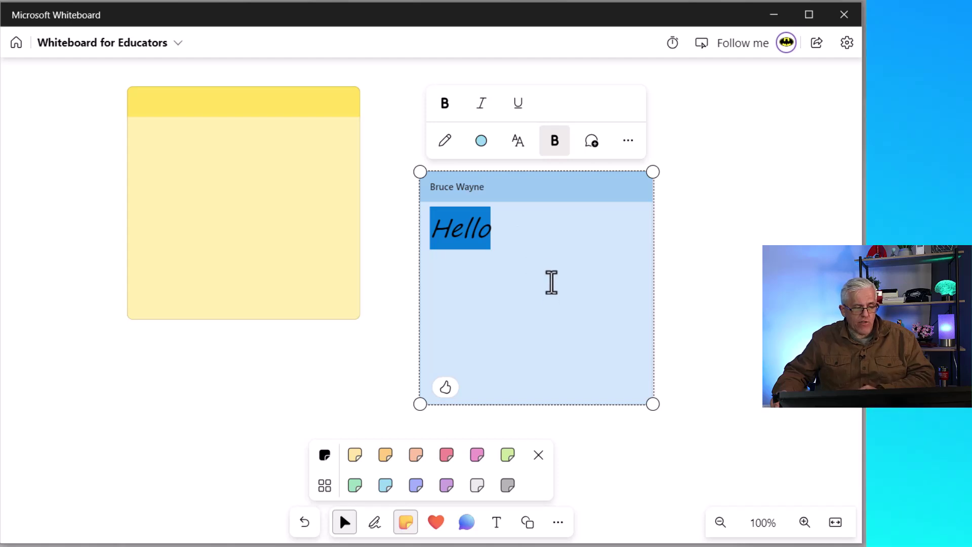
# - Post the comment 'great comment' at the blue Hello note's top-right corner
pyautogui.click(591, 141)
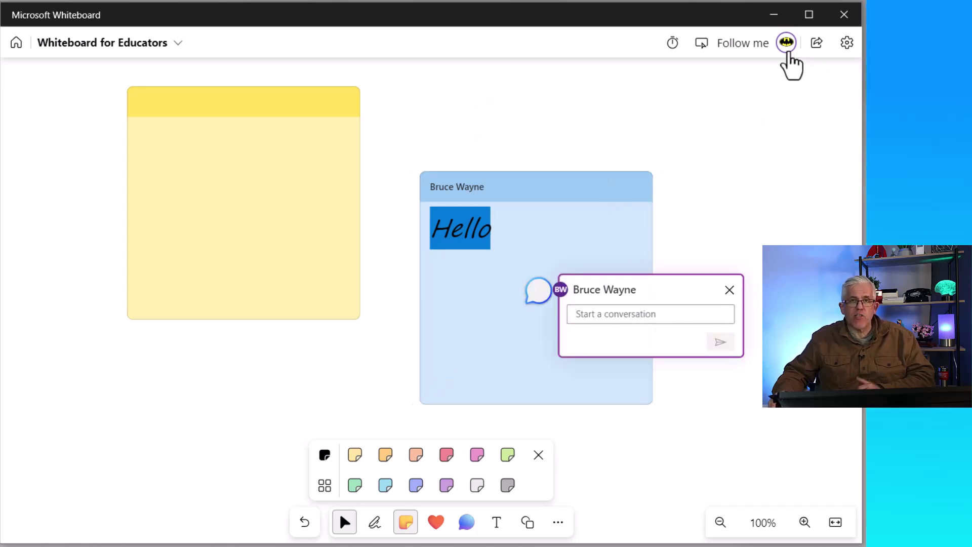
pyautogui.click(667, 312)
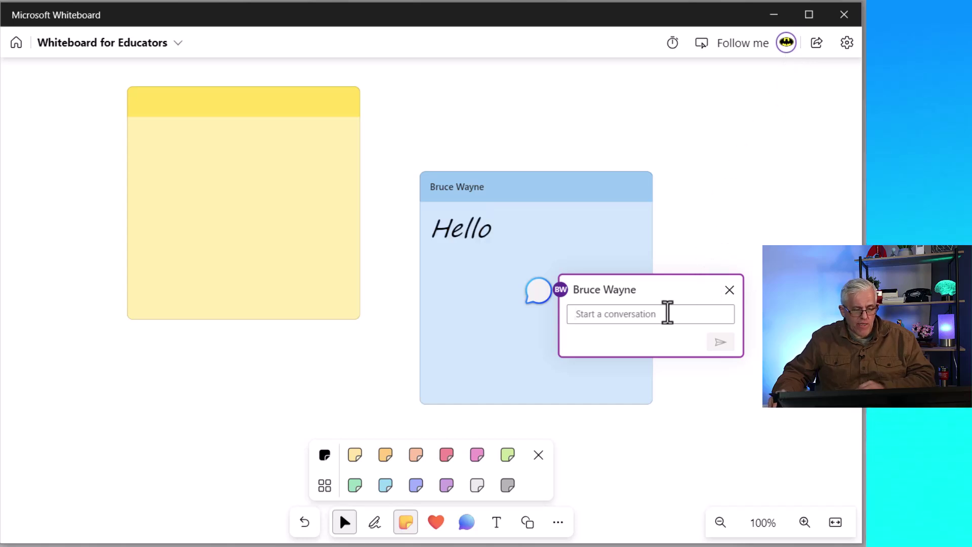
pyautogui.write('great comment')
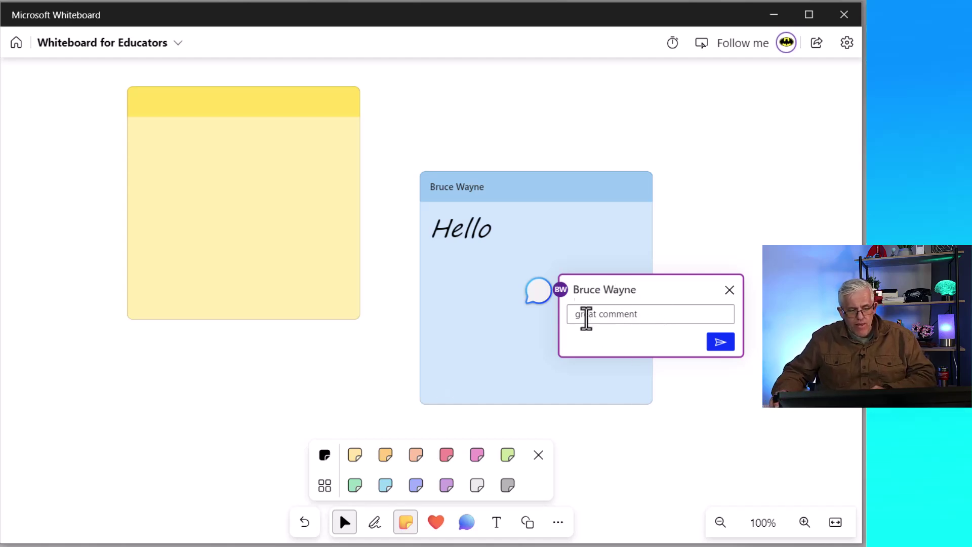
pyautogui.moveTo(543, 296)
pyautogui.mouseDown()
pyautogui.moveTo(644, 213)
pyautogui.moveTo(649, 182)
pyautogui.mouseUp()
pyautogui.click(652, 182)
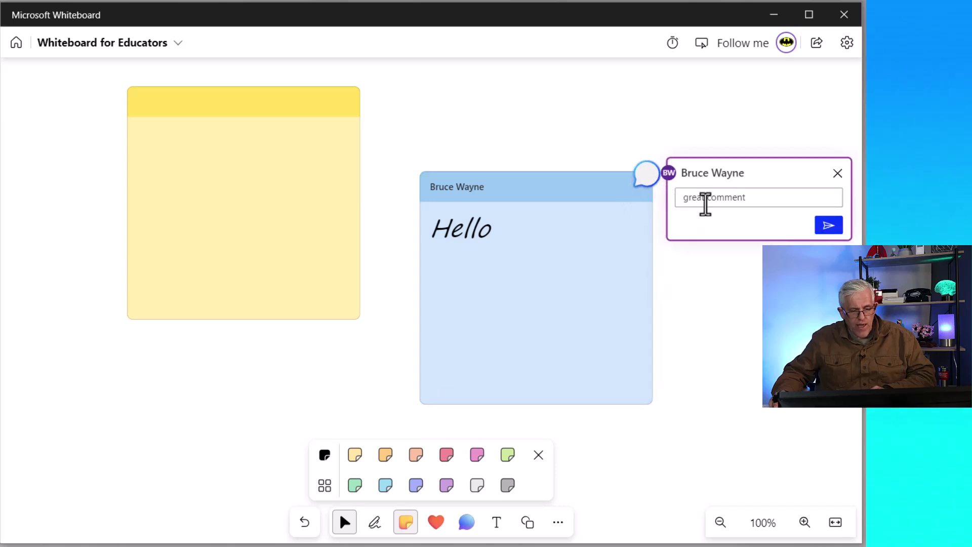
pyautogui.click(827, 226)
pyautogui.click(610, 349)
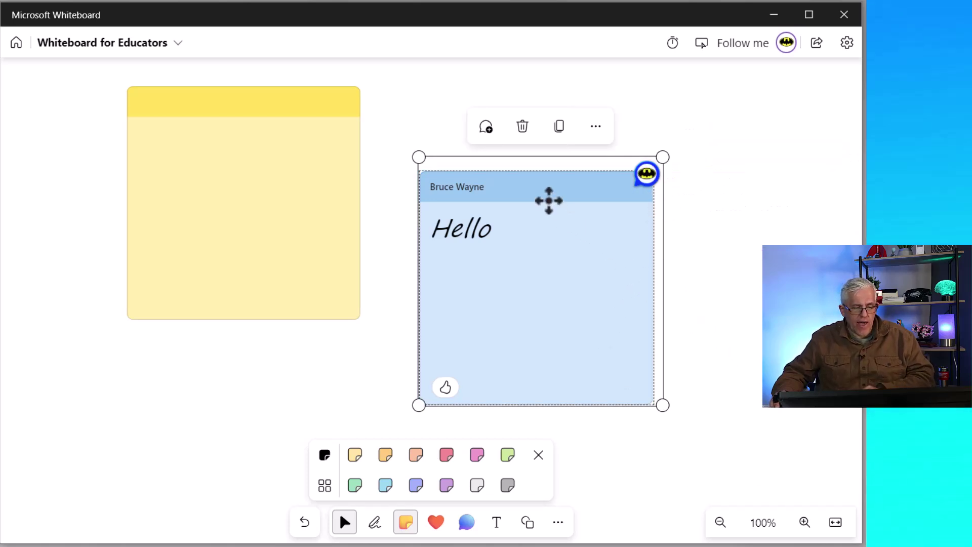
# - Reposition the blue Hello note slightly higher and to the right
pyautogui.click(725, 366)
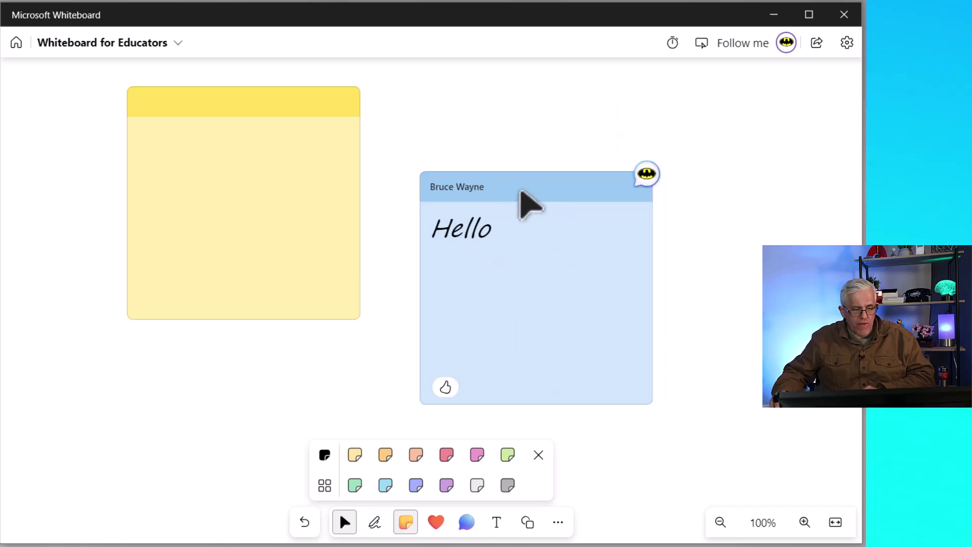
pyautogui.moveTo(530, 203)
pyautogui.mouseDown()
pyautogui.moveTo(540, 168)
pyautogui.moveTo(560, 181)
pyautogui.mouseUp()
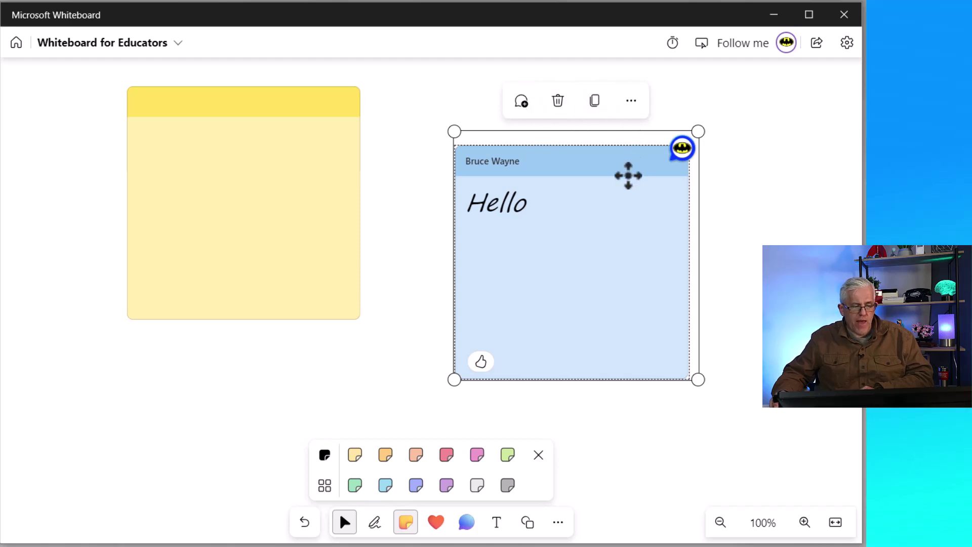
pyautogui.moveTo(626, 166)
pyautogui.mouseDown()
pyautogui.moveTo(631, 141)
pyautogui.moveTo(634, 167)
pyautogui.moveTo(616, 165)
pyautogui.mouseUp()
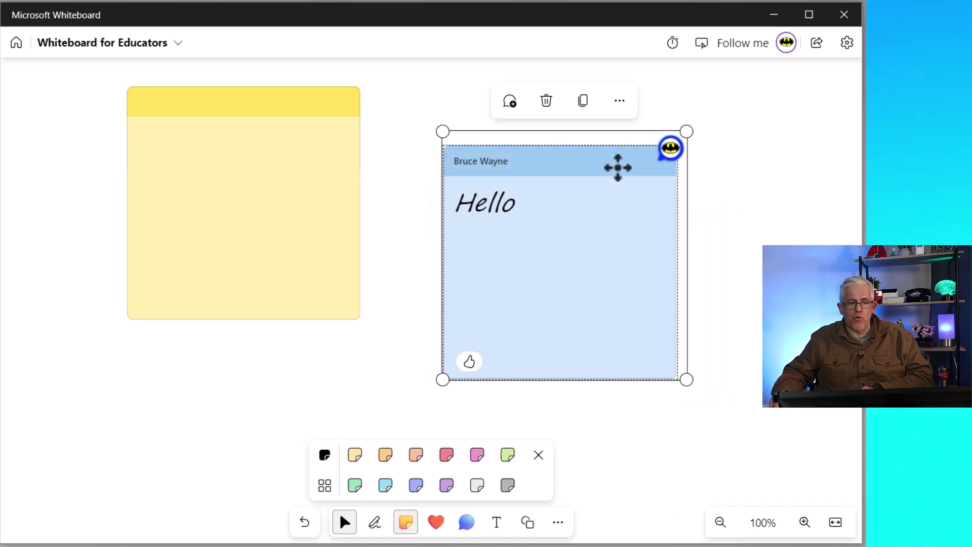
pyautogui.moveTo(598, 219); pyautogui.dragTo(542, 208)
pyautogui.click(542, 208)
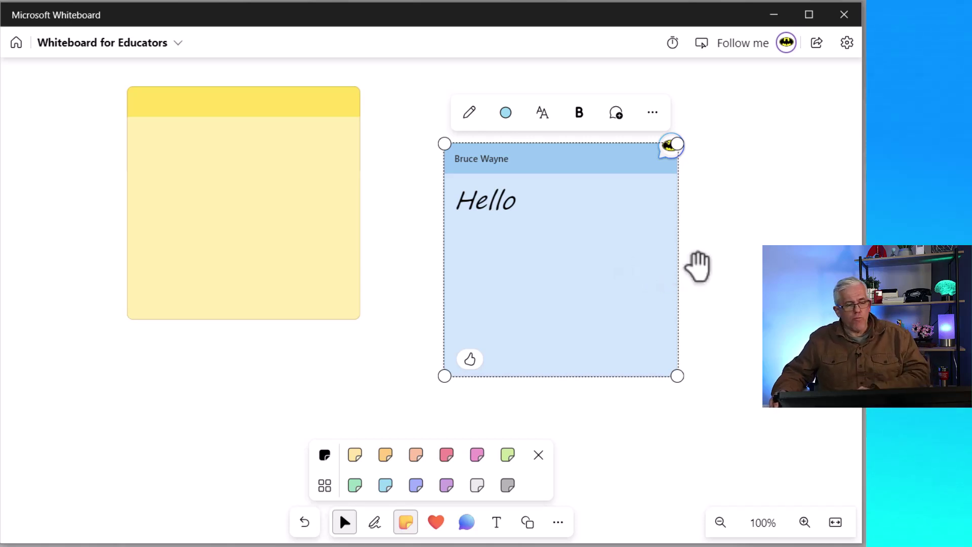
# - Move the empty yellow note down and to the right, then reselect the Hello note
pyautogui.click(262, 115)
pyautogui.moveTo(259, 112); pyautogui.dragTo(269, 149)
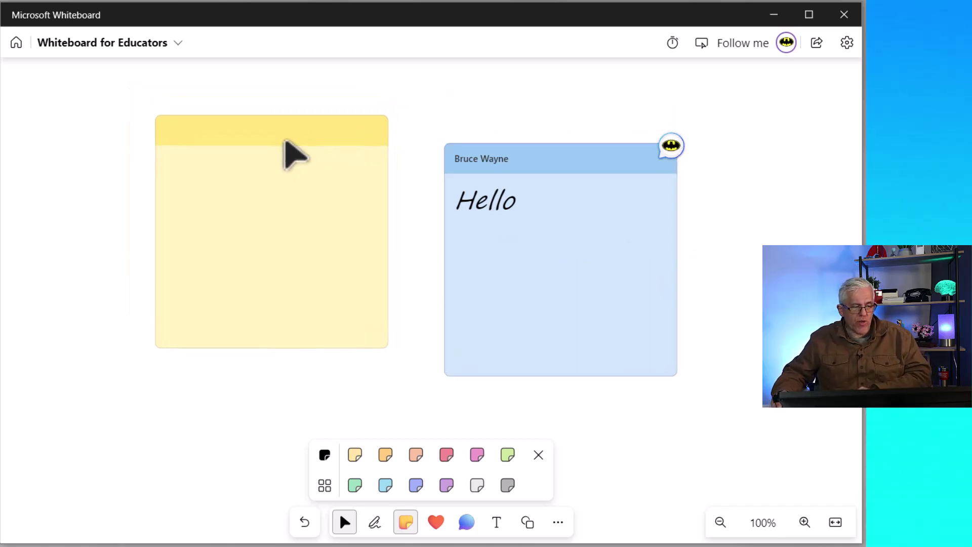
pyautogui.click(293, 152)
pyautogui.click(520, 175)
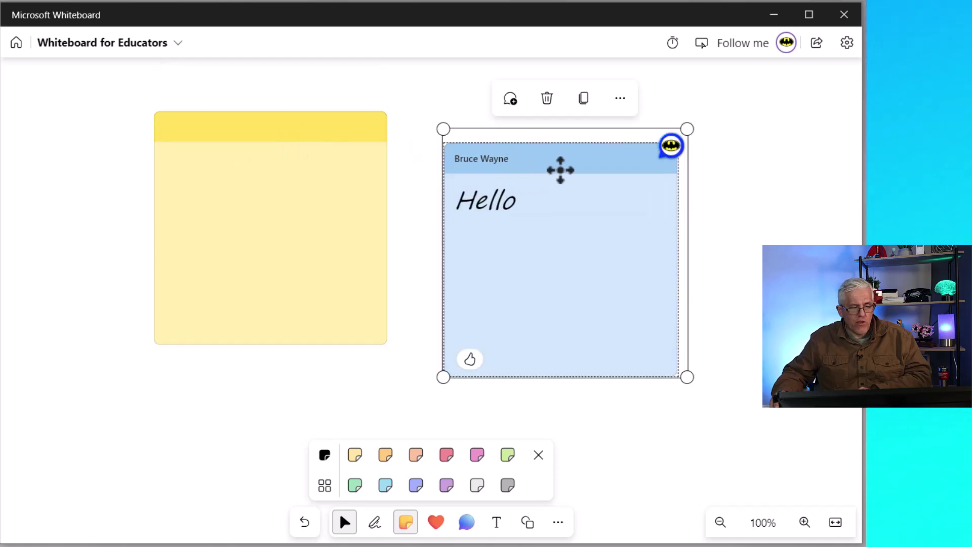
pyautogui.moveTo(560, 169); pyautogui.dragTo(557, 169)
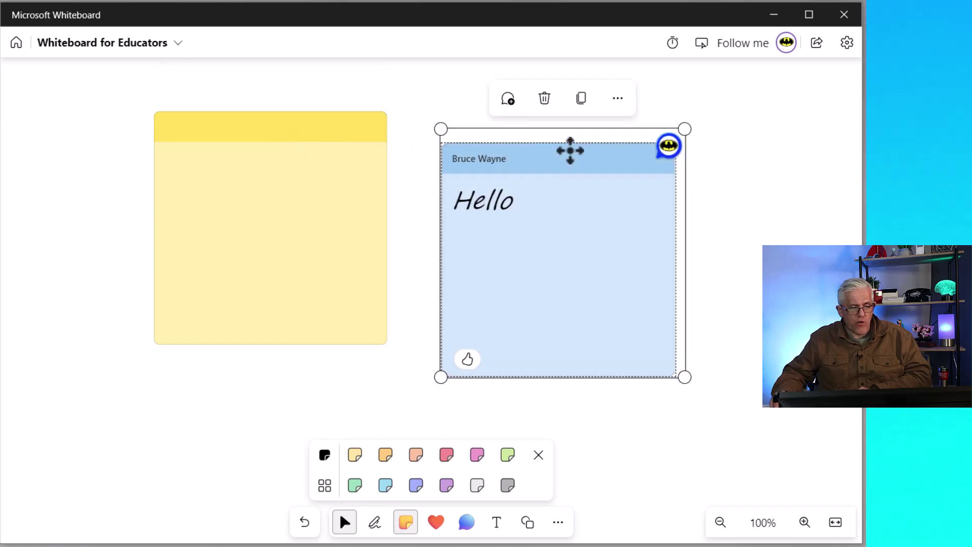
# - Recolour the Hello note from blue to light orange
pyautogui.click(617, 99)
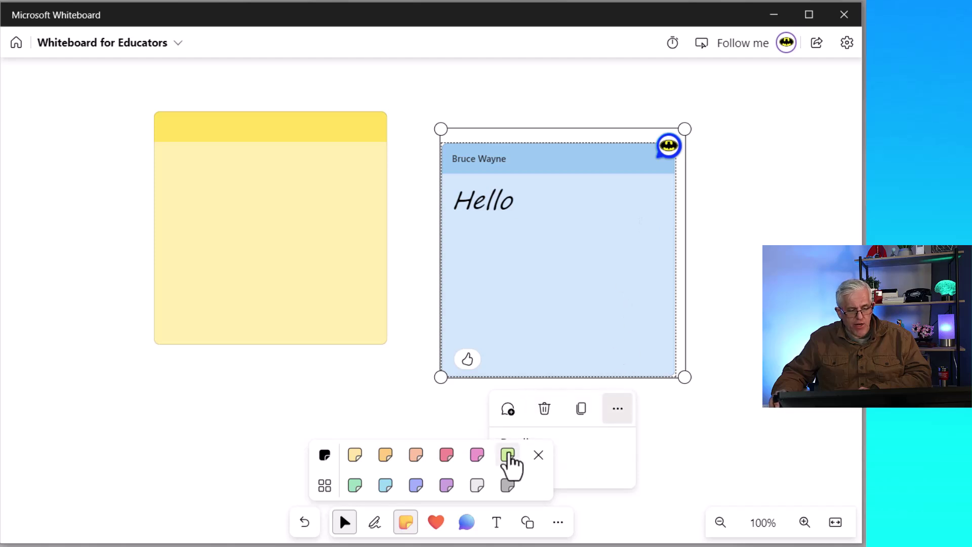
pyautogui.click(536, 456)
pyautogui.click(570, 167)
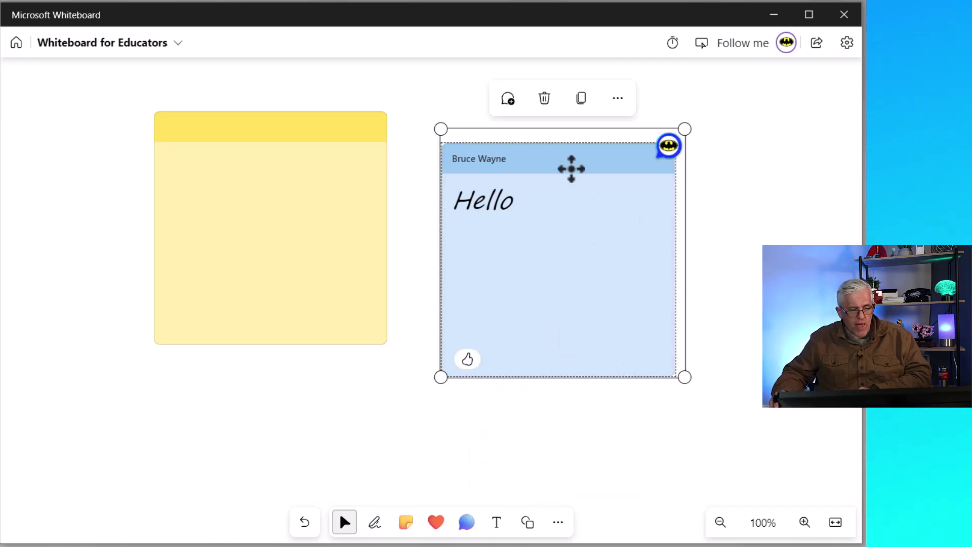
pyautogui.click(618, 99)
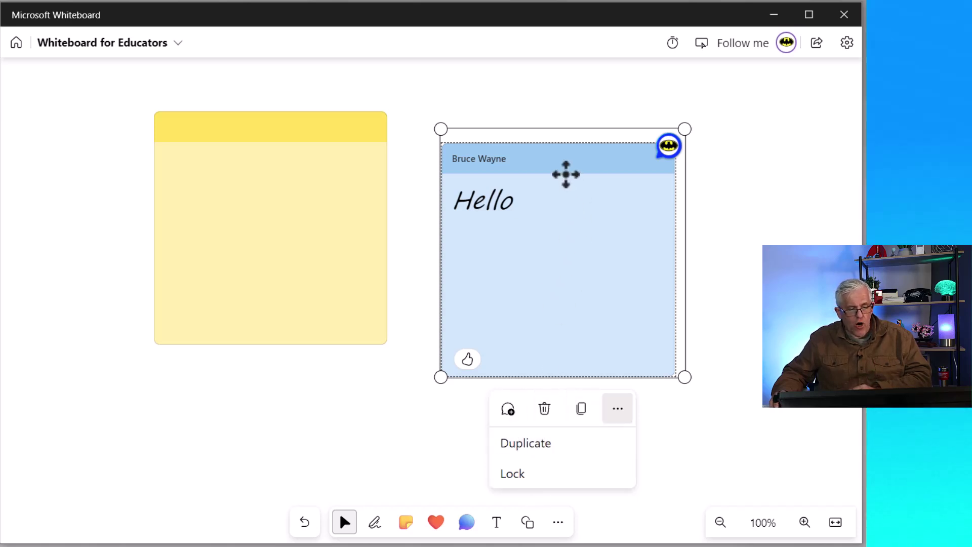
pyautogui.click(568, 239)
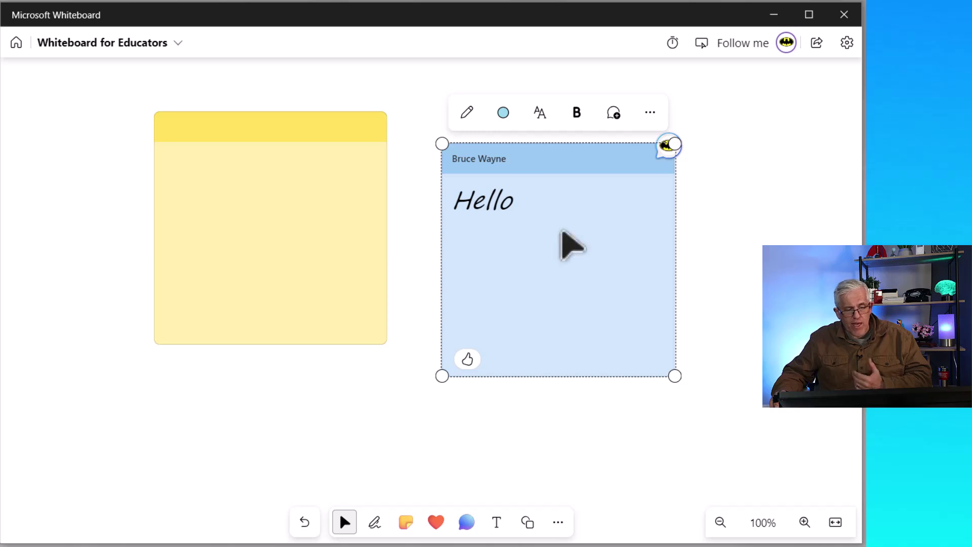
pyautogui.click(503, 114)
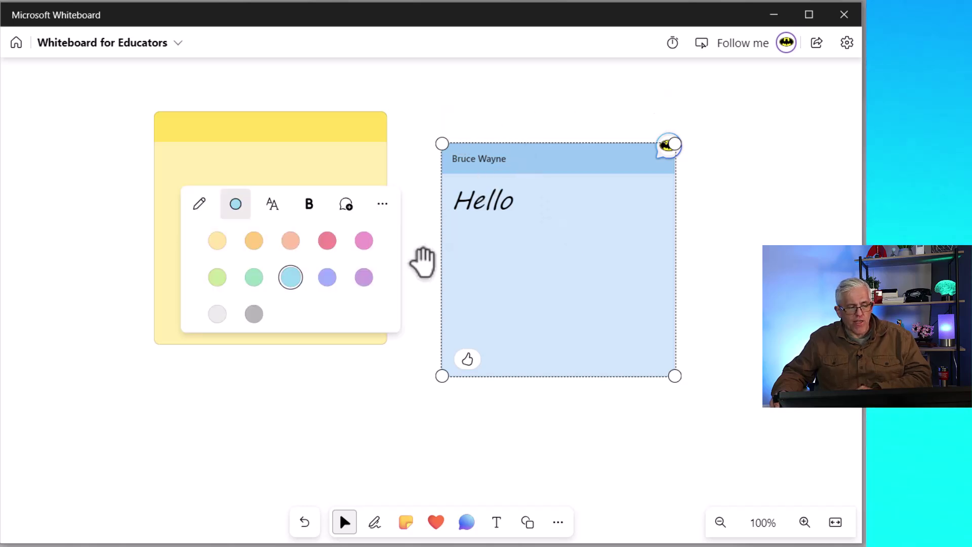
pyautogui.click(283, 244)
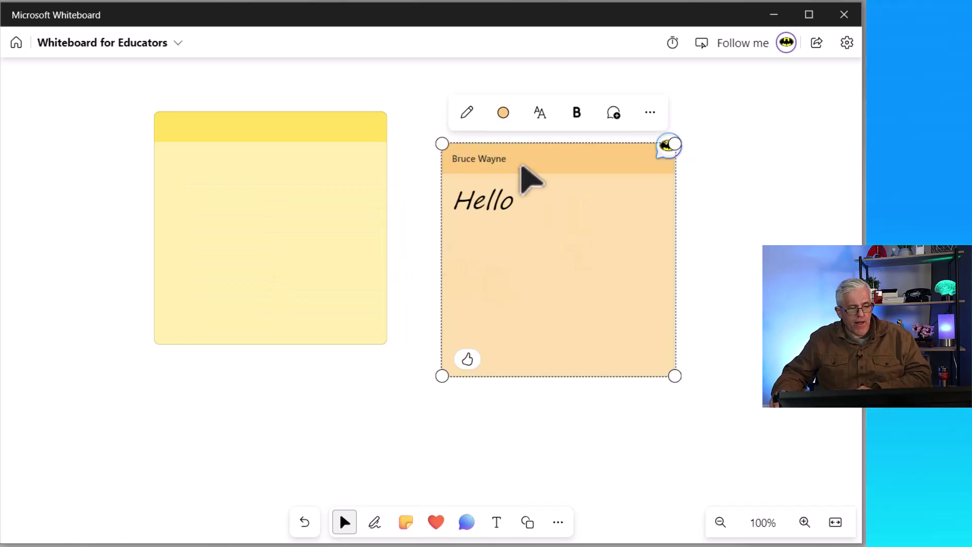
pyautogui.click(650, 114)
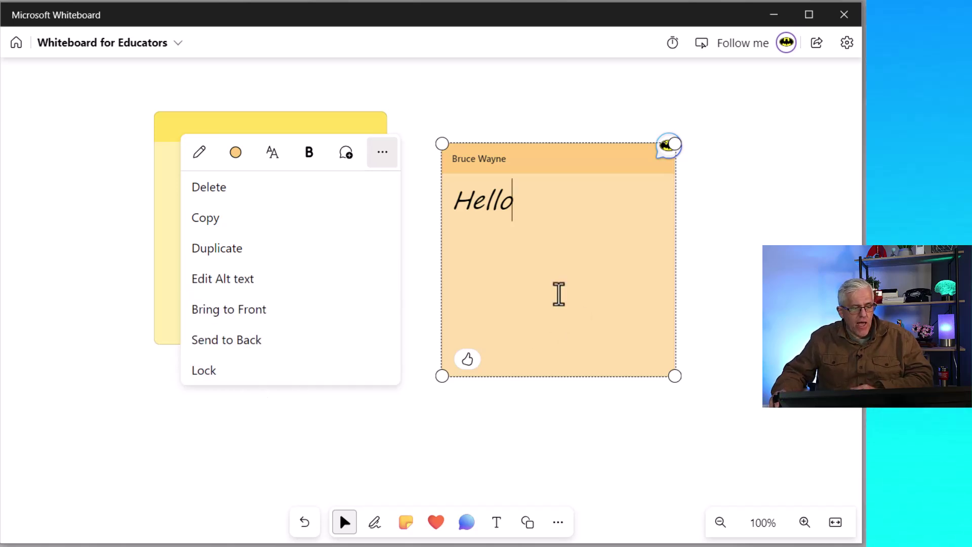
# - Leave a thinking-face reaction on the Hello note, then drag the empty yellow note over it
pyautogui.press('Escape')
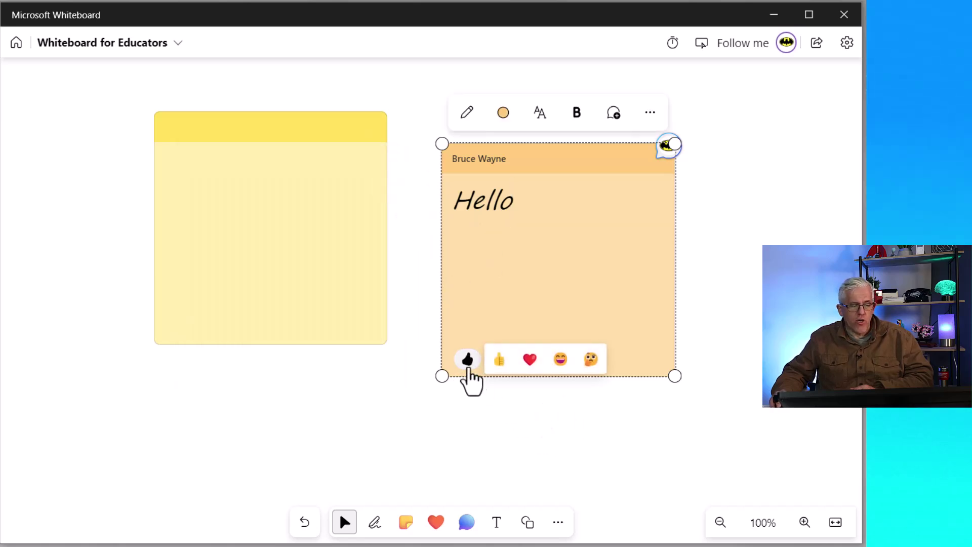
pyautogui.click(497, 363)
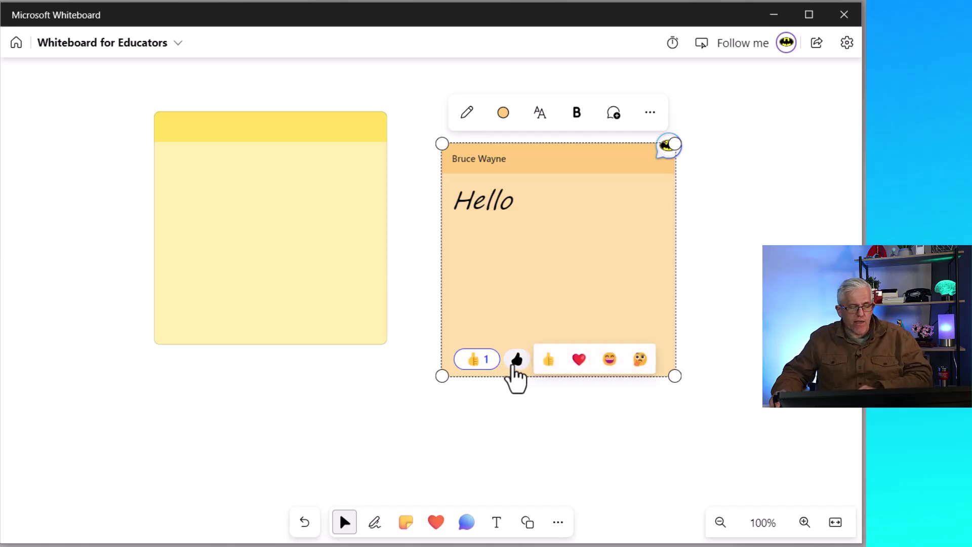
pyautogui.click(611, 360)
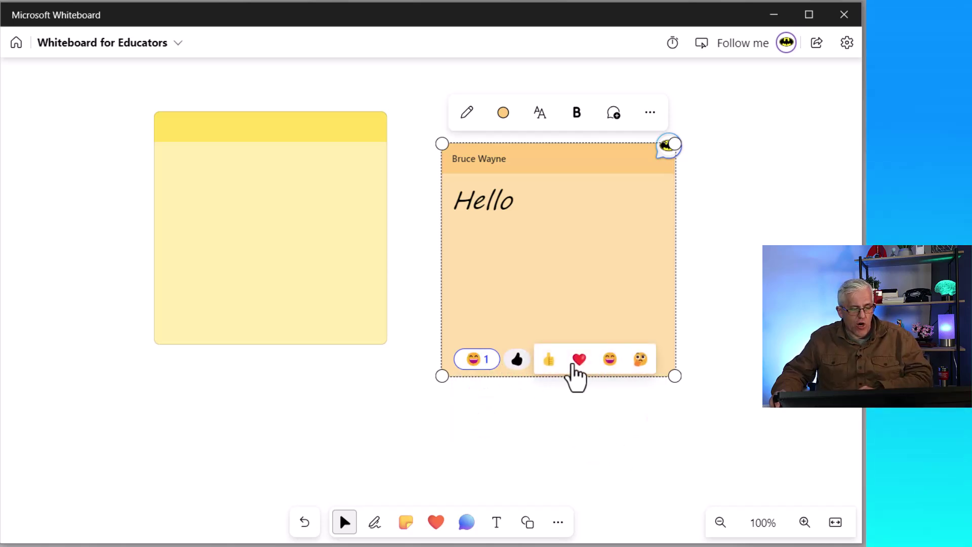
pyautogui.click(643, 362)
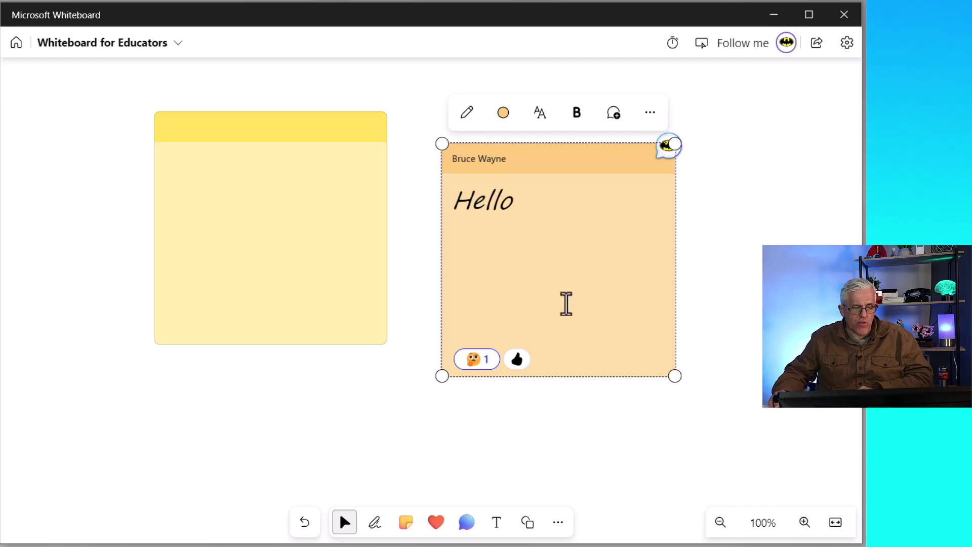
pyautogui.moveTo(258, 137); pyautogui.dragTo(406, 231)
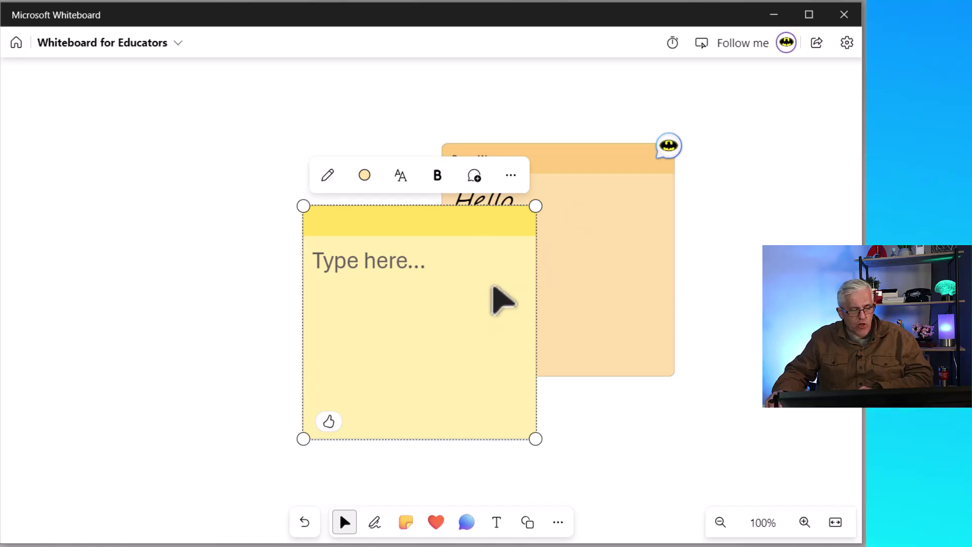
# - Recolour the Hello note blue again and nudge the overlapping yellow note slightly right
pyautogui.click(590, 179)
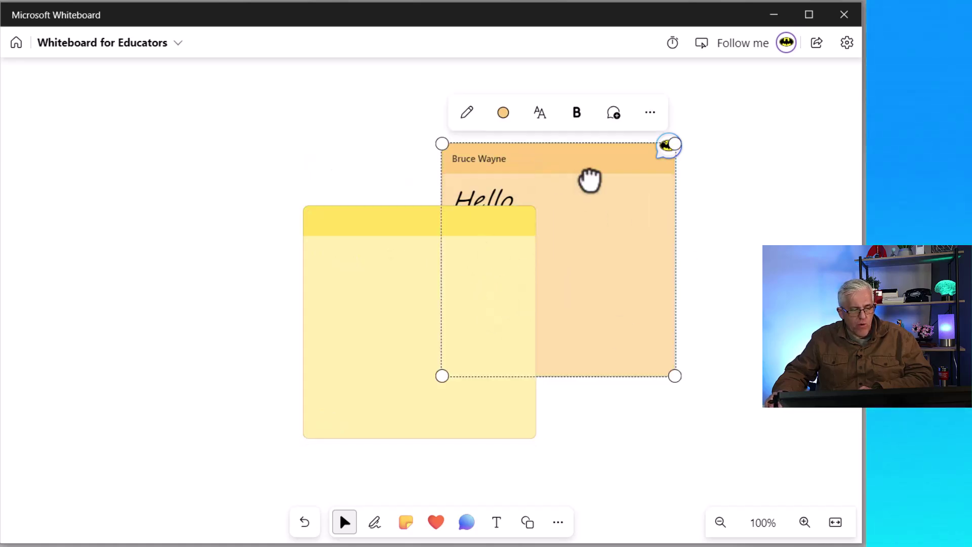
pyautogui.click(503, 112)
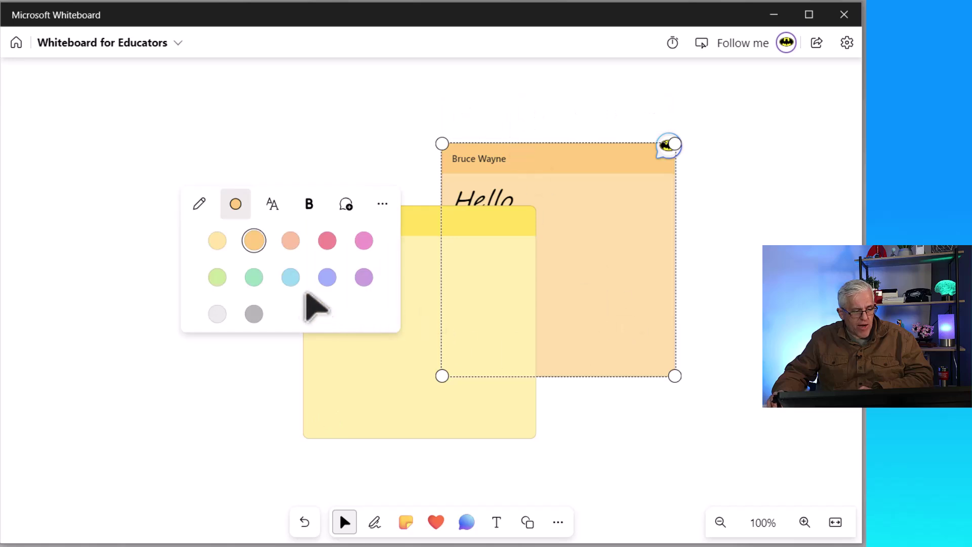
pyautogui.click(290, 277)
pyautogui.click(417, 326)
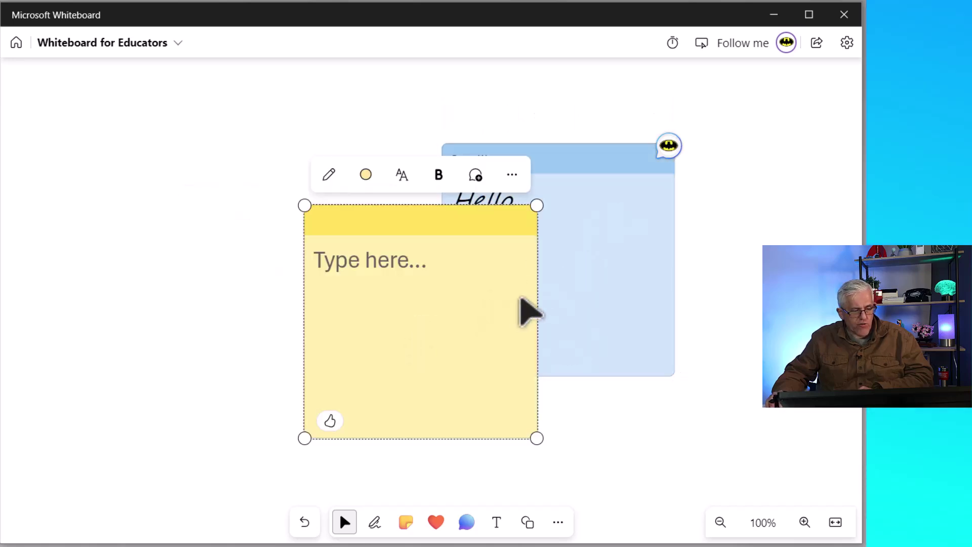
pyautogui.moveTo(407, 291); pyautogui.dragTo(410, 290)
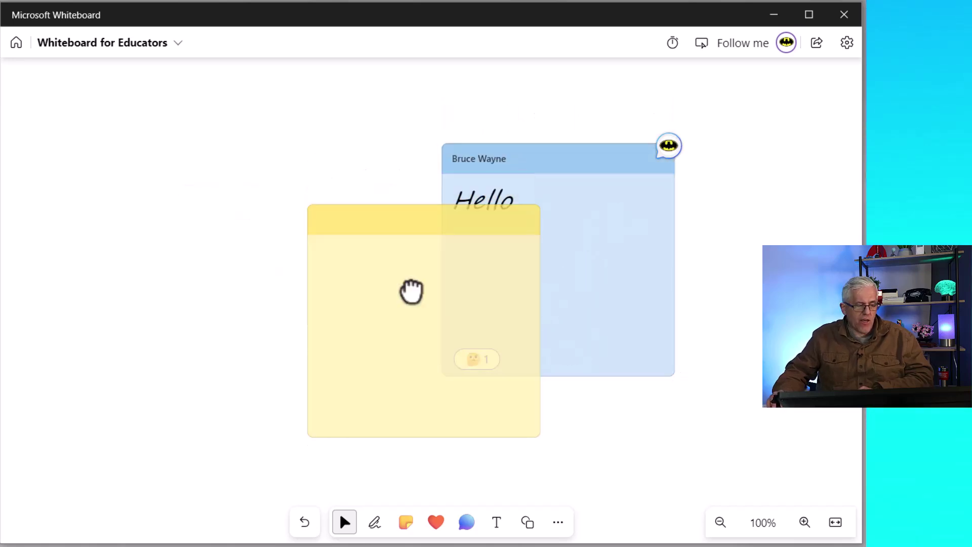
# - Handwrite 'hello' on the yellow note and move it up-left beside the blue note
pyautogui.click(446, 365)
pyautogui.click(447, 364)
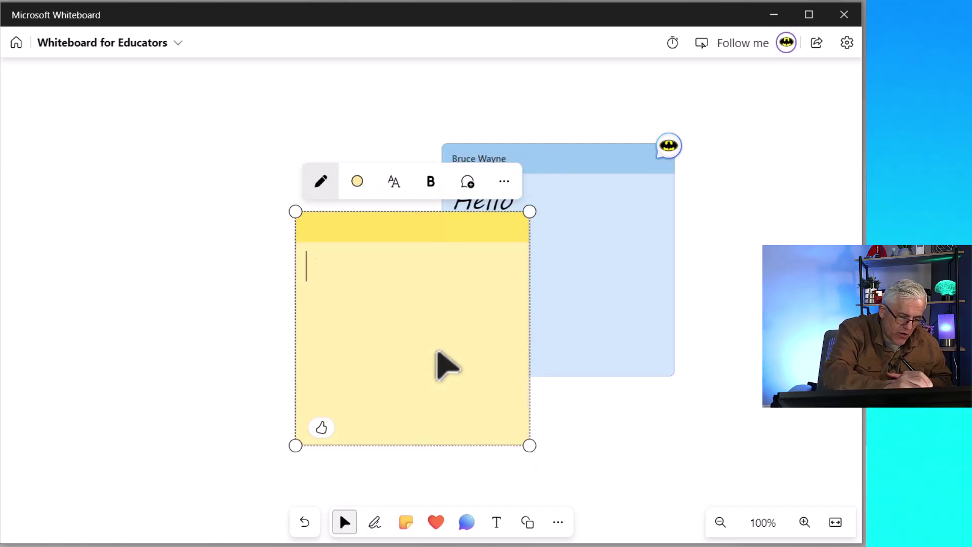
pyautogui.moveTo(336, 291); pyautogui.dragTo(354, 343)
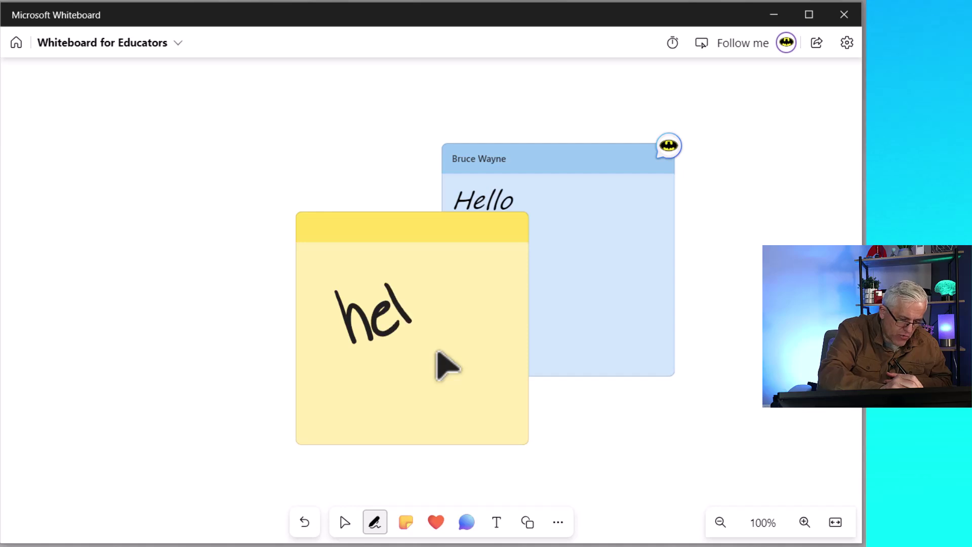
pyautogui.moveTo(426, 289); pyautogui.dragTo(436, 287)
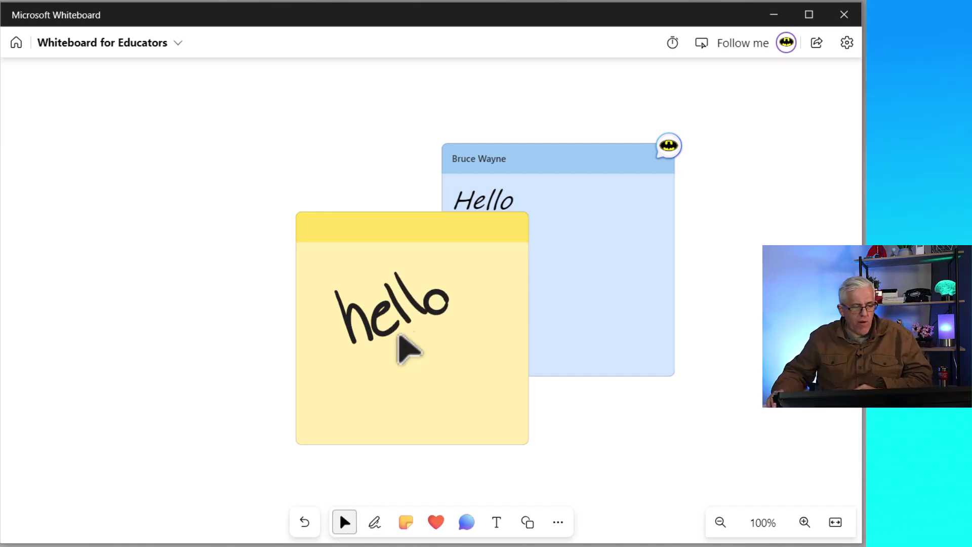
pyautogui.moveTo(377, 228); pyautogui.dragTo(264, 158)
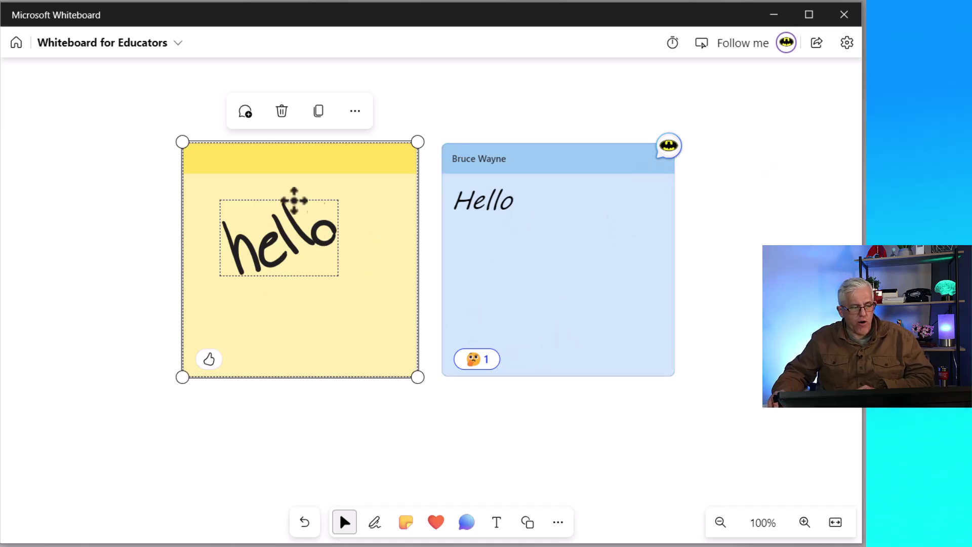
pyautogui.moveTo(326, 333); pyautogui.dragTo(328, 333)
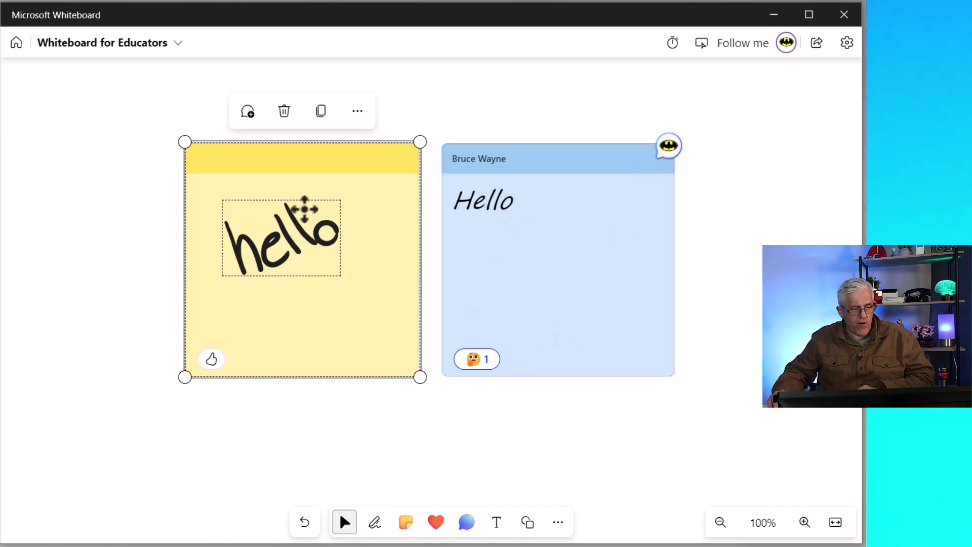
# - Duplicate the yellow hello note and place the blank copy left, overlapping the original
pyautogui.click(318, 176)
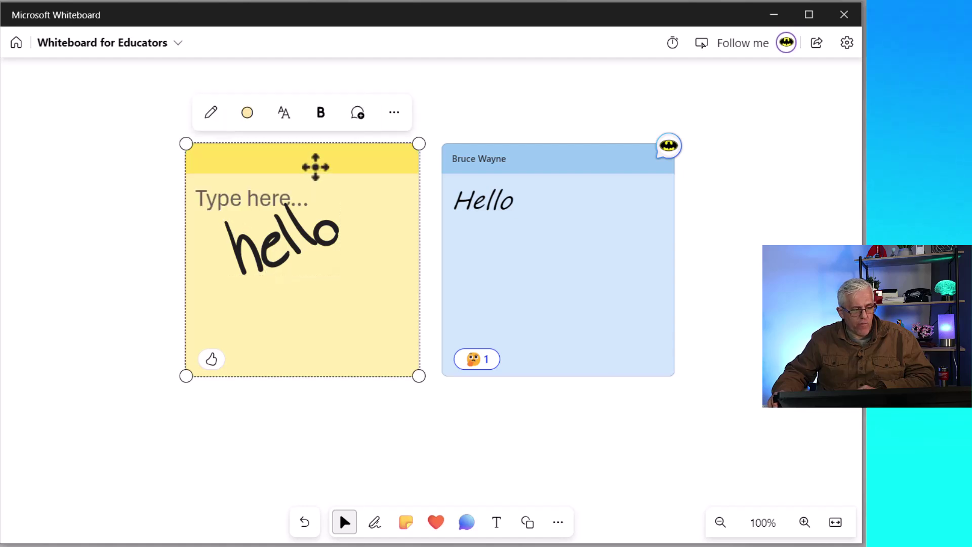
pyautogui.click(394, 120)
pyautogui.click(512, 251)
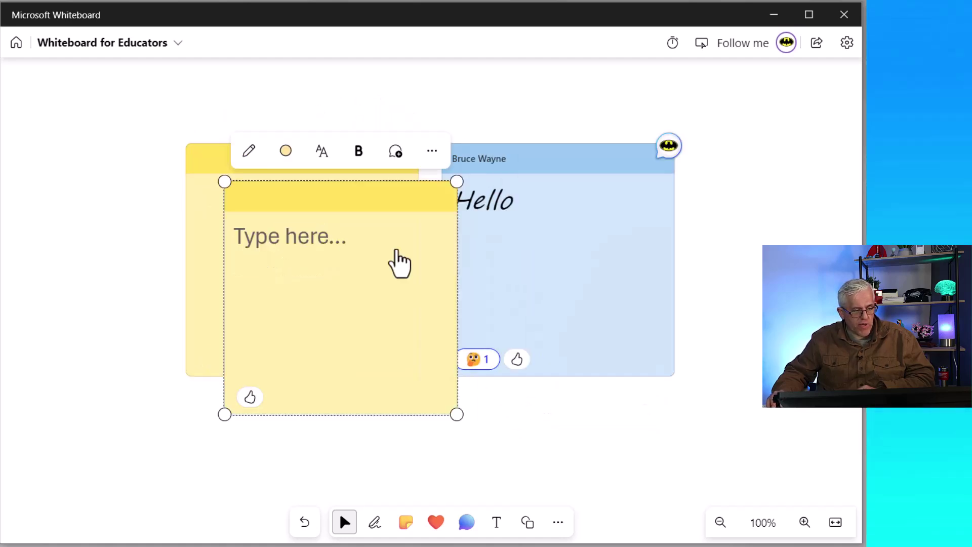
pyautogui.moveTo(369, 218); pyautogui.dragTo(337, 411)
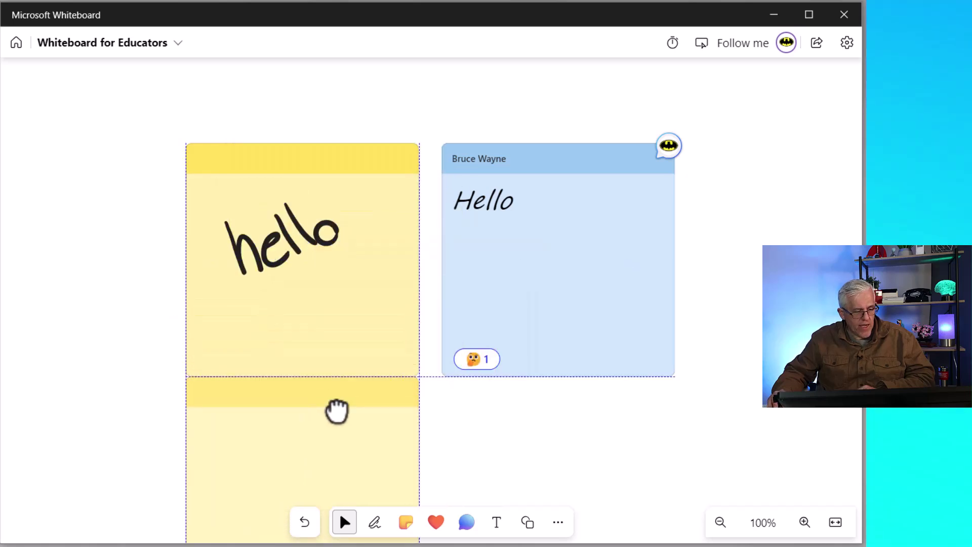
pyautogui.moveTo(337, 410); pyautogui.dragTo(200, 274)
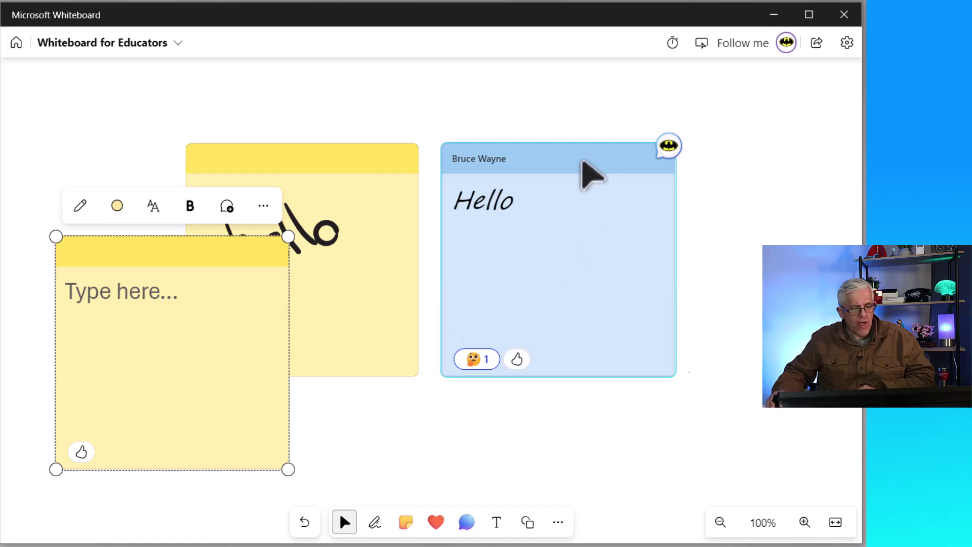
# - Duplicate the blue Hello note, move the copy down-right, and shift the yellow hello note up
pyautogui.click(591, 174)
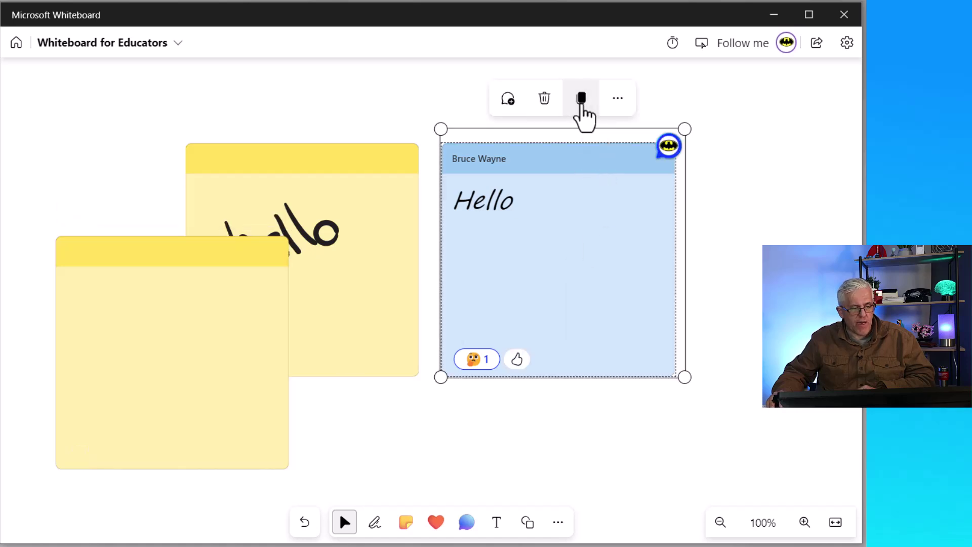
pyautogui.click(617, 99)
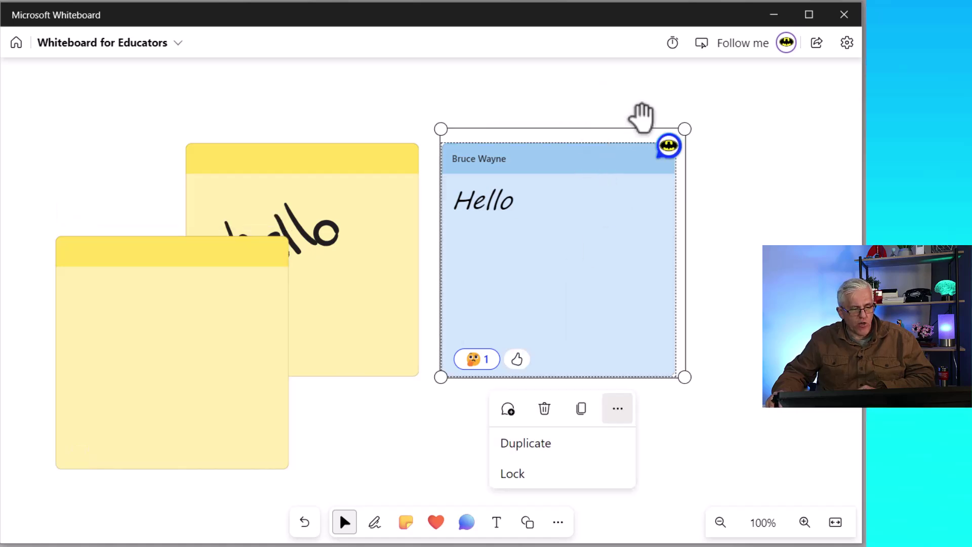
pyautogui.click(551, 447)
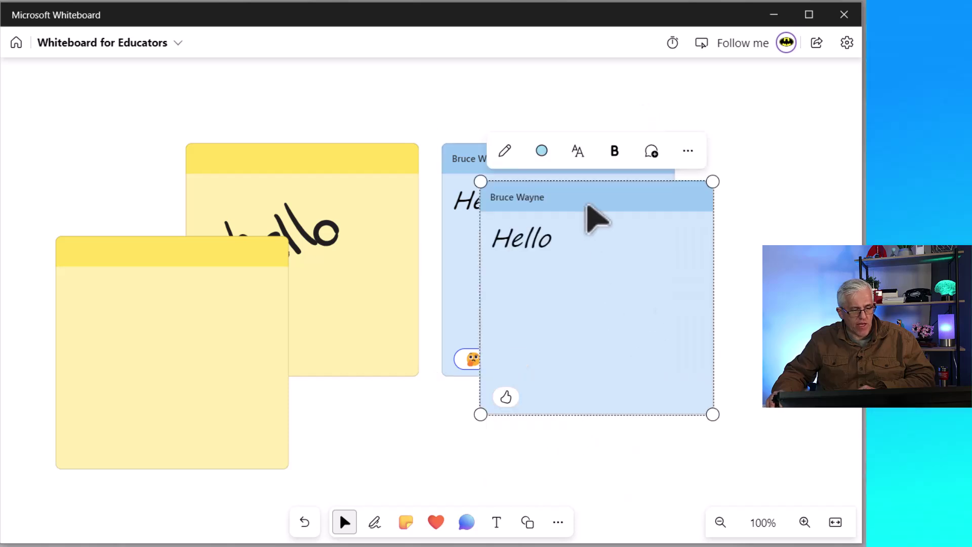
pyautogui.moveTo(596, 220); pyautogui.dragTo(633, 298)
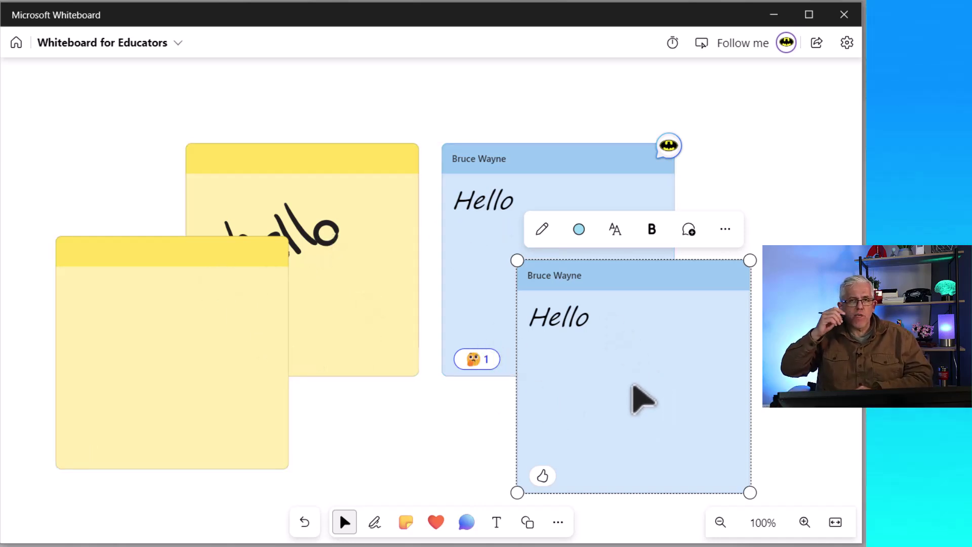
pyautogui.moveTo(351, 176)
pyautogui.mouseDown()
pyautogui.moveTo(402, 118)
pyautogui.moveTo(326, 153)
pyautogui.mouseUp()
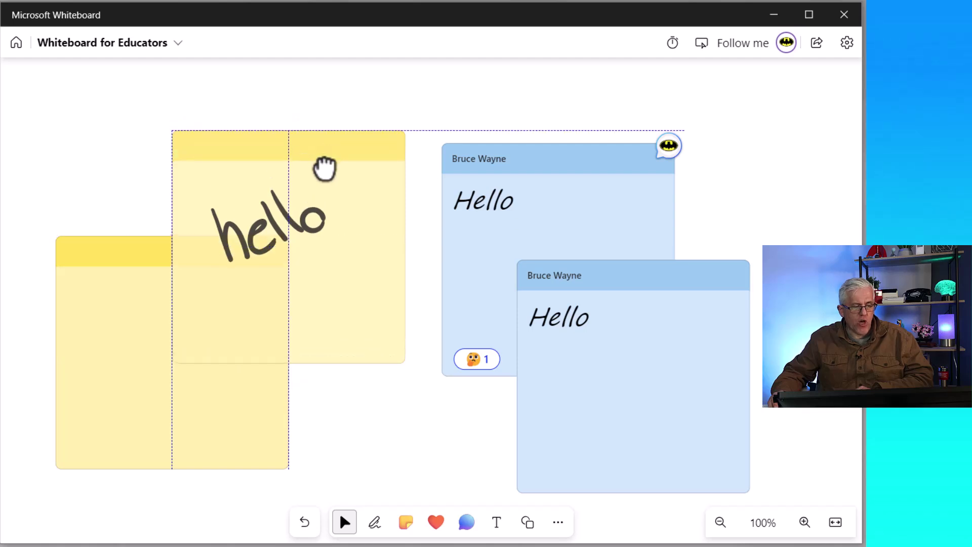
pyautogui.moveTo(326, 152); pyautogui.dragTo(324, 164)
# - Nudge the yellow hello note upward, then slide the blue Hello copy further right
pyautogui.click(317, 236)
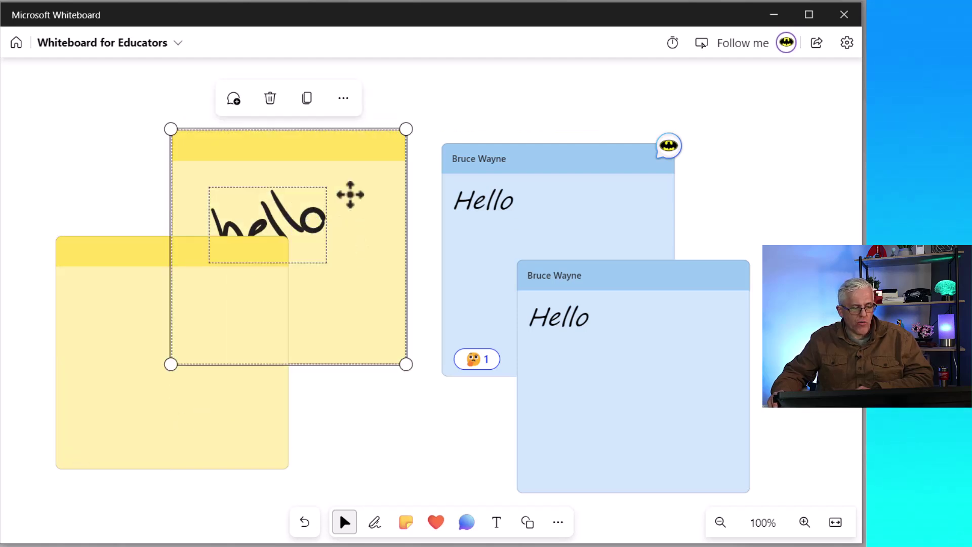
pyautogui.moveTo(337, 152); pyautogui.dragTo(371, 116)
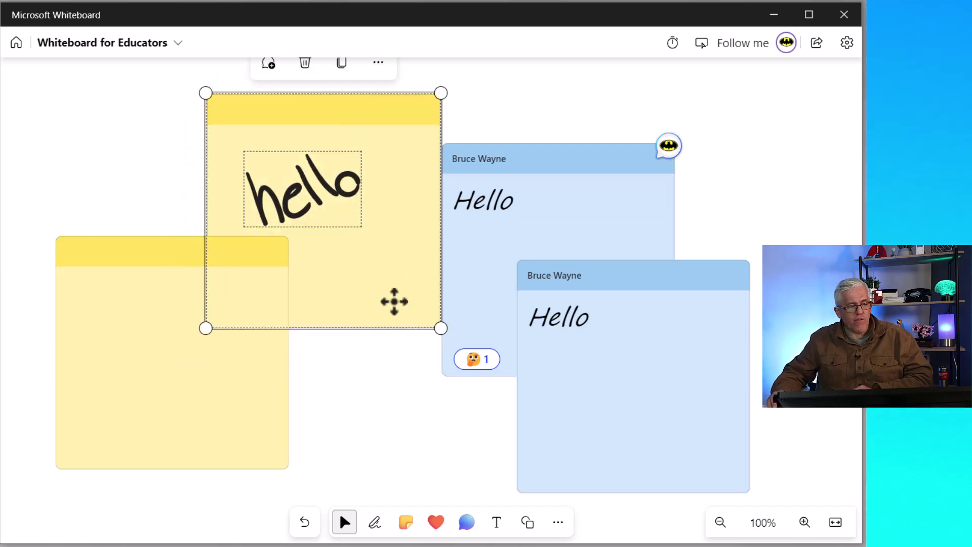
pyautogui.moveTo(338, 130); pyautogui.dragTo(306, 124)
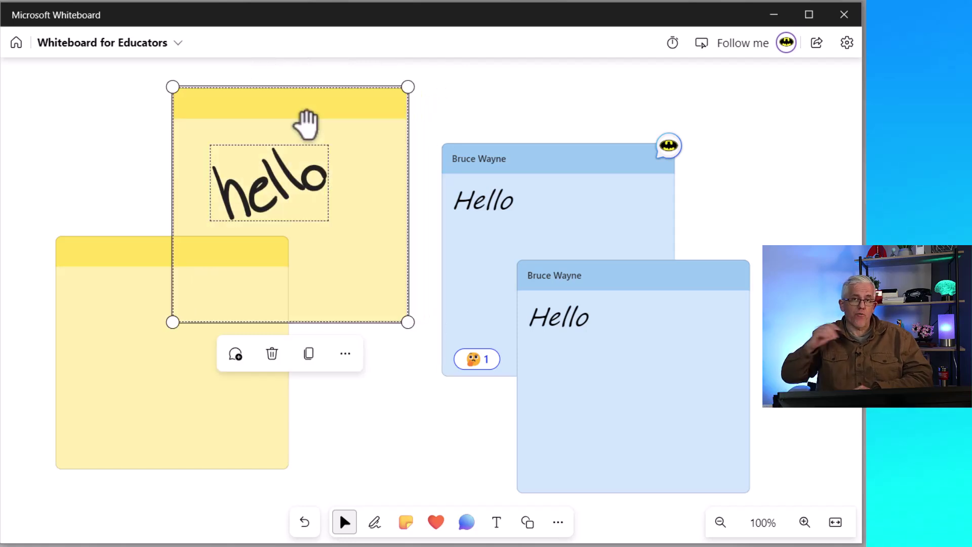
pyautogui.moveTo(585, 334)
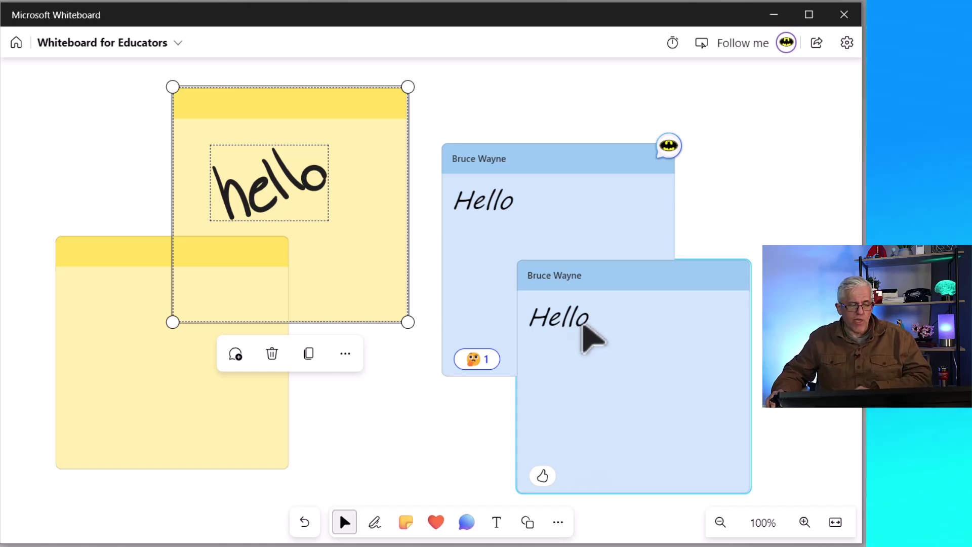
pyautogui.moveTo(607, 299)
pyautogui.mouseDown()
pyautogui.moveTo(693, 278)
pyautogui.moveTo(625, 261)
pyautogui.mouseUp()
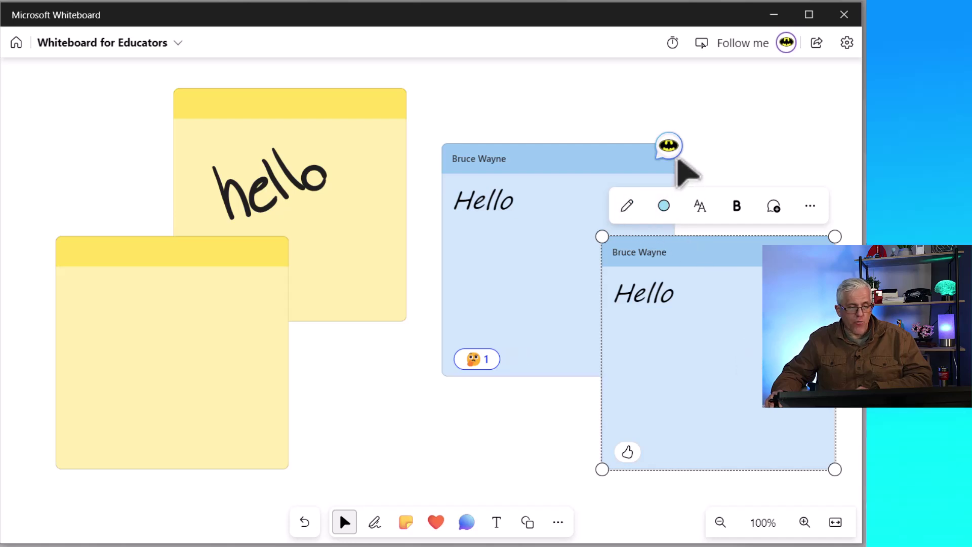
pyautogui.click(847, 43)
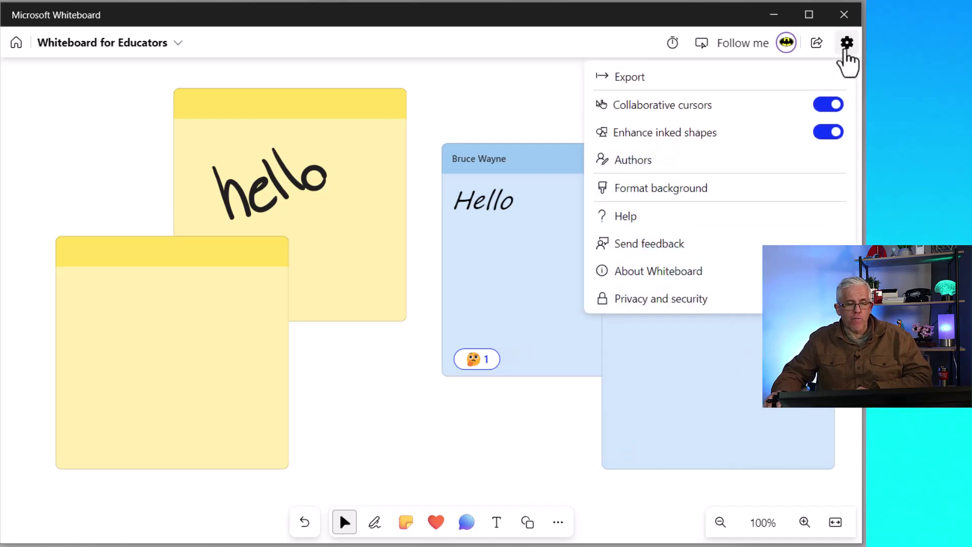
pyautogui.click(650, 168)
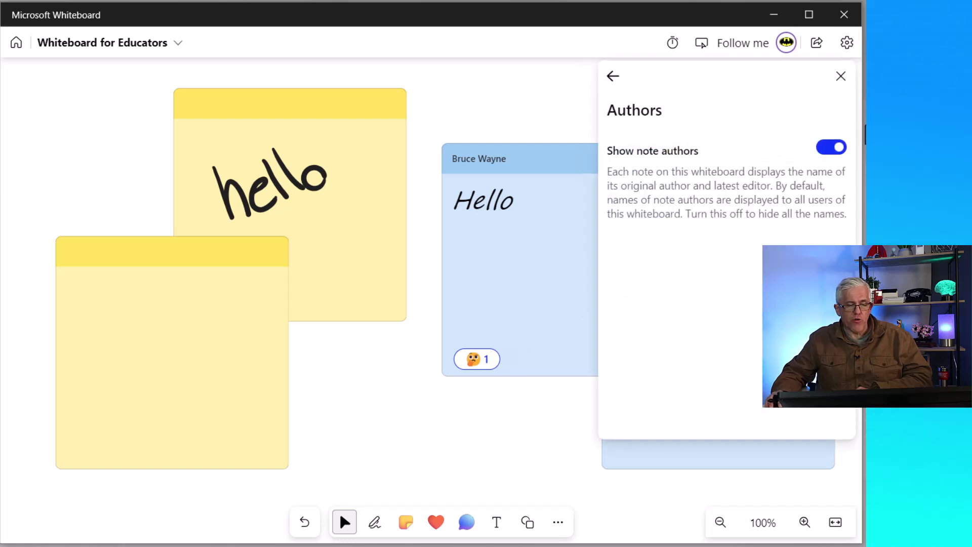
pyautogui.click(841, 76)
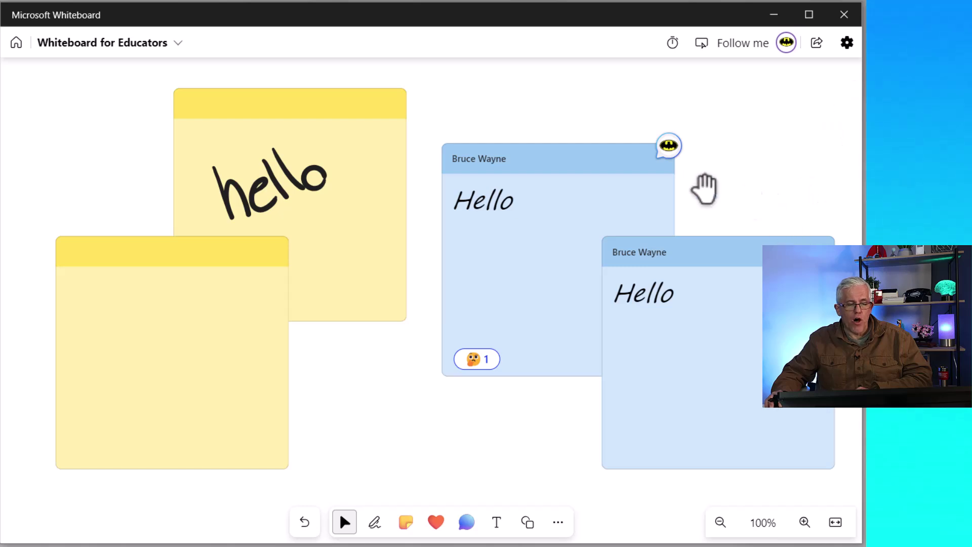
# - View and close the comment on the blue Hello note, then dismiss the reactions popup
pyautogui.click(674, 155)
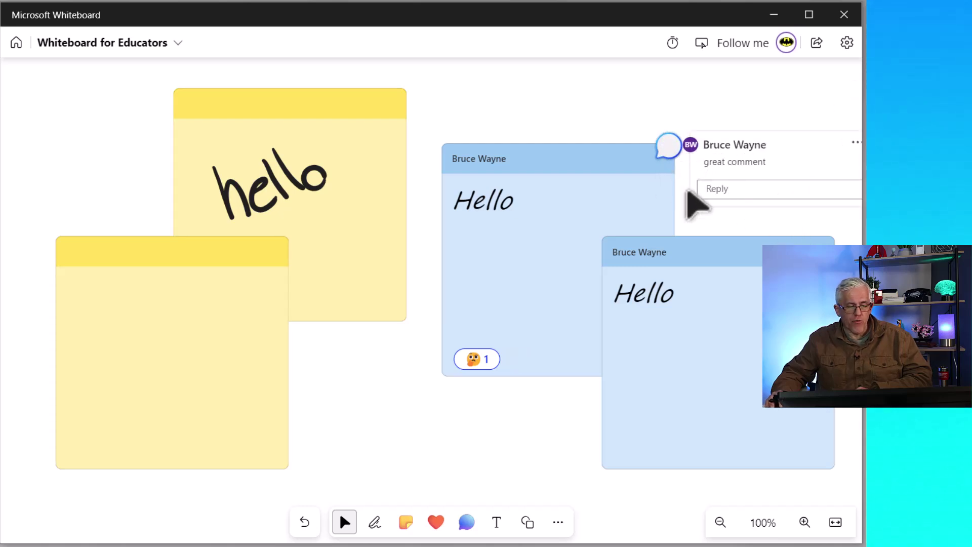
pyautogui.click(710, 114)
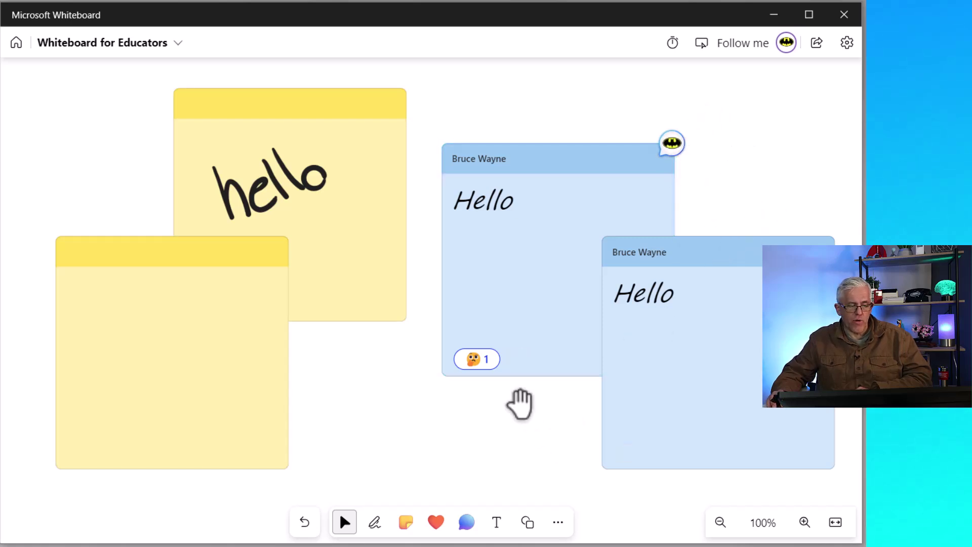
pyautogui.moveTo(476, 359)
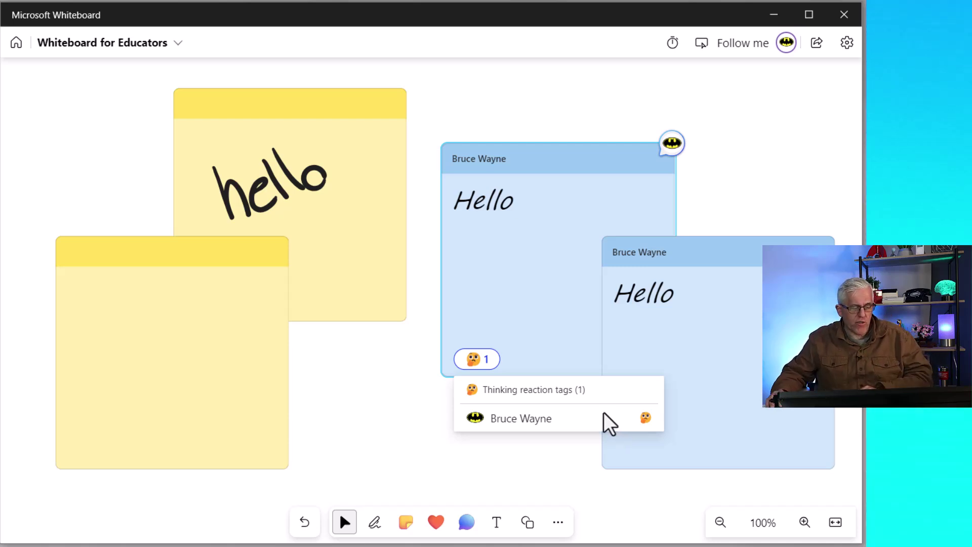
pyautogui.click(357, 364)
# - Clear the whole canvas from its right-click menu and confirm removing all content
pyautogui.rightClick(383, 400)
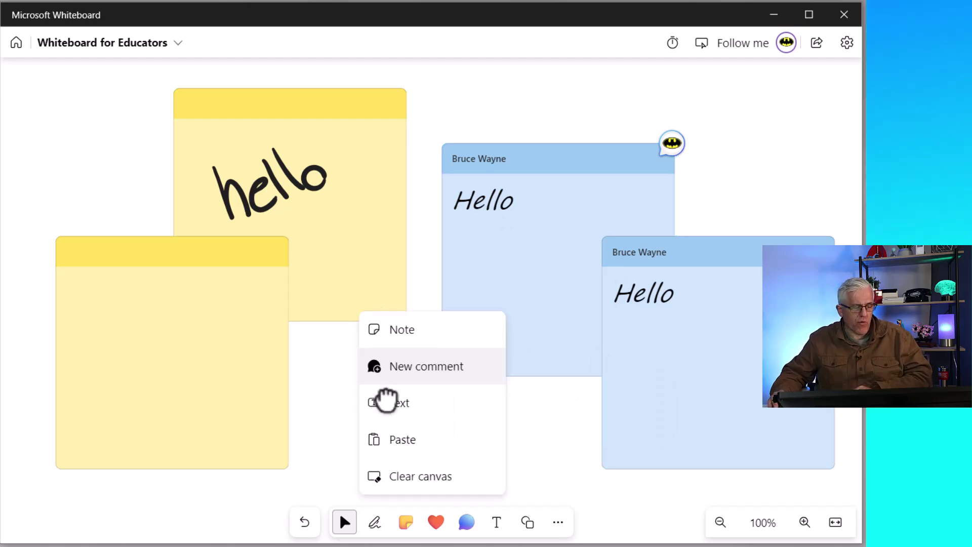
pyautogui.click(430, 491)
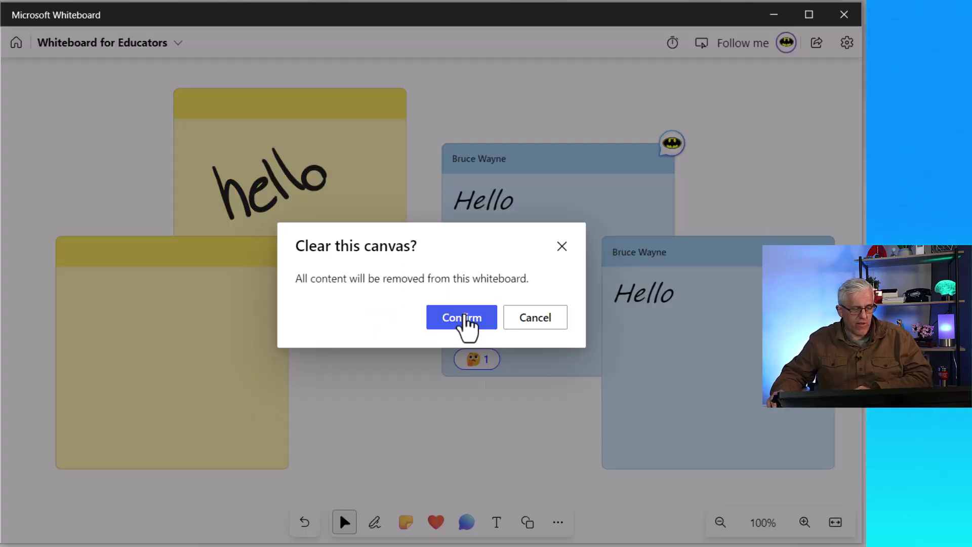
pyautogui.click(464, 321)
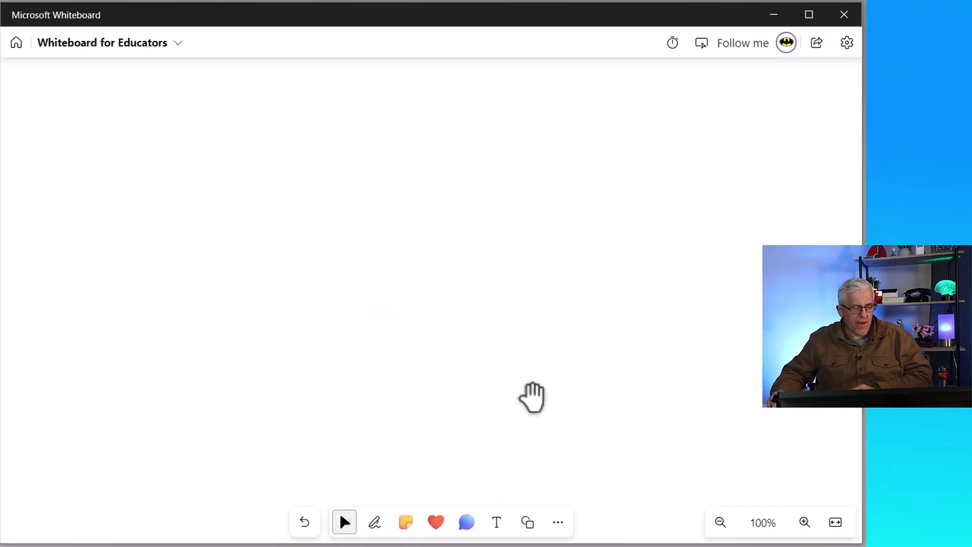
pyautogui.click(407, 523)
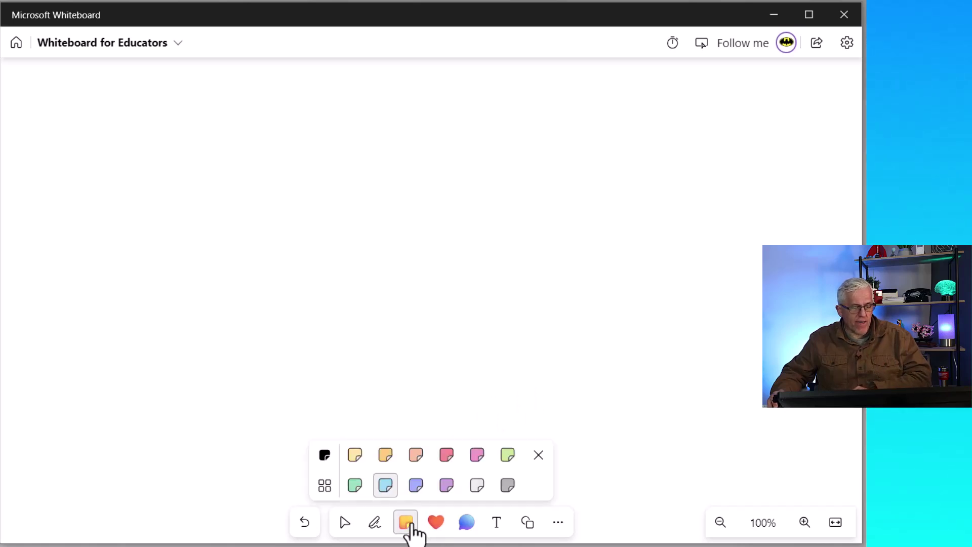
pyautogui.click(325, 486)
pyautogui.click(355, 459)
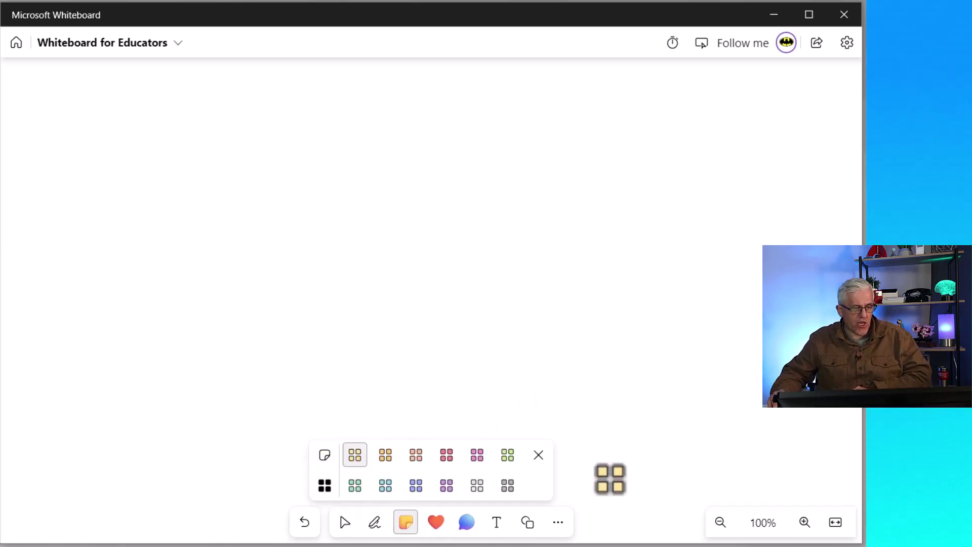
pyautogui.click(436, 261)
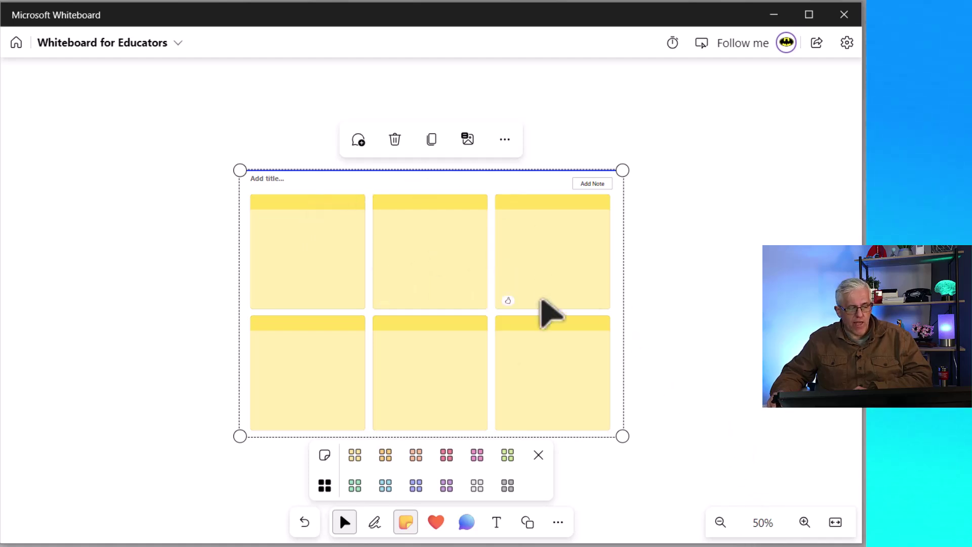
pyautogui.scroll(1, 657, 444)
pyautogui.scroll(1, 659, 443)
pyautogui.scroll(1, 659, 443)
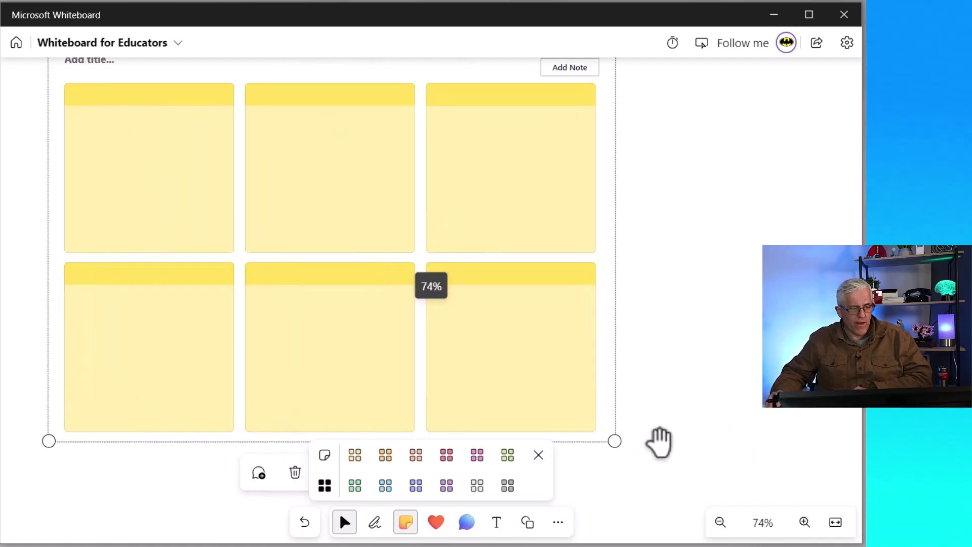
pyautogui.moveTo(701, 387)
pyautogui.mouseDown()
pyautogui.moveTo(835, 419)
pyautogui.moveTo(850, 456)
pyautogui.moveTo(828, 410)
pyautogui.mouseUp()
pyautogui.scroll(-1, 778, 427)
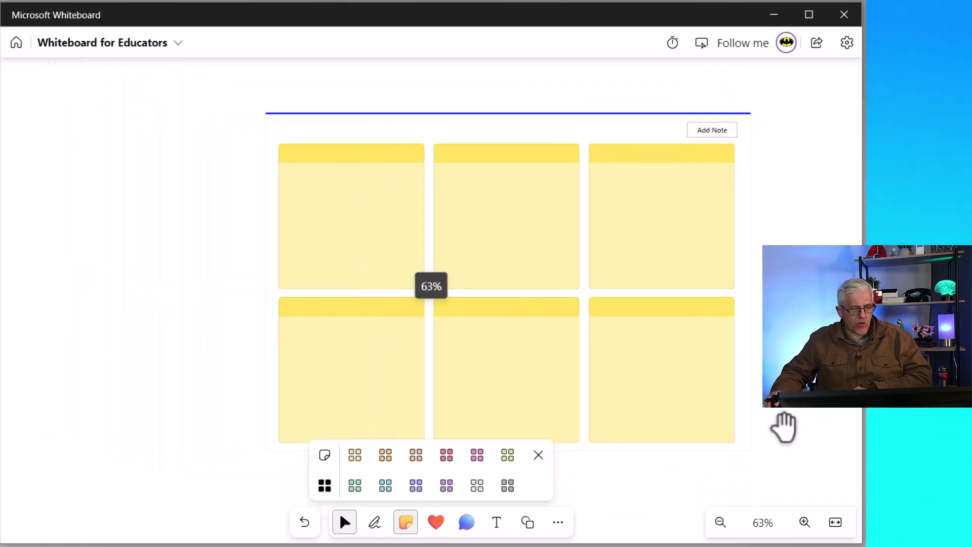
pyautogui.scroll(-1, 784, 426)
pyautogui.scroll(-2, 792, 428)
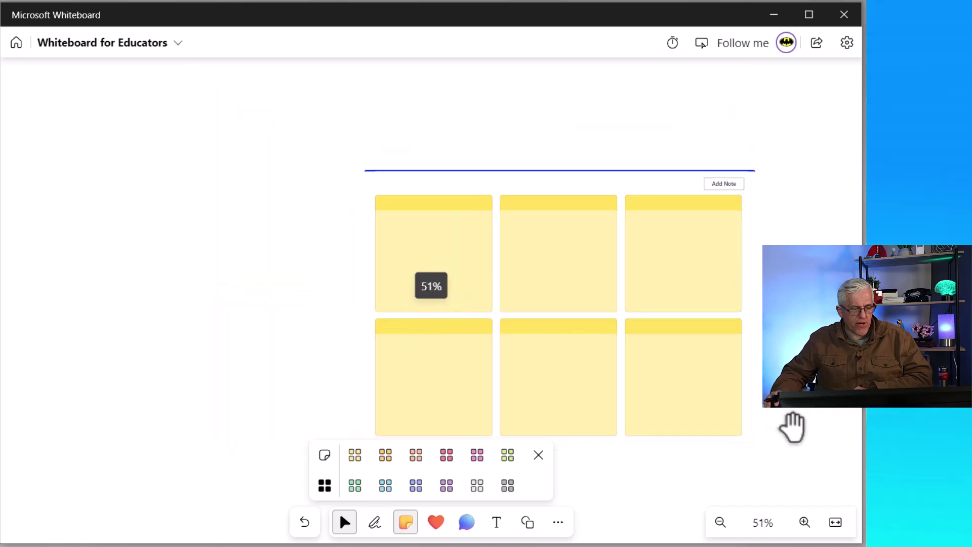
pyautogui.scroll(-1, 814, 423)
pyautogui.scroll(-1, 744, 363)
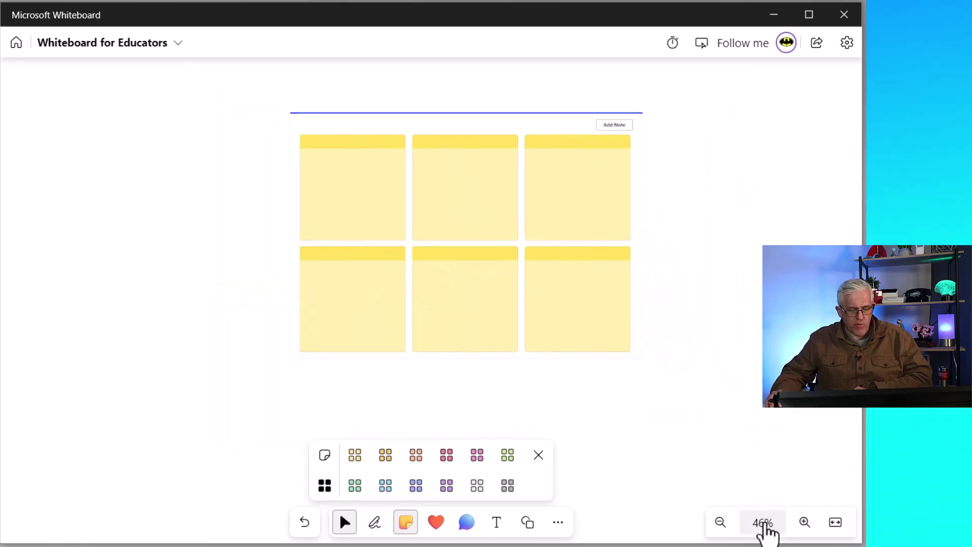
pyautogui.click(762, 525)
pyautogui.click(763, 462)
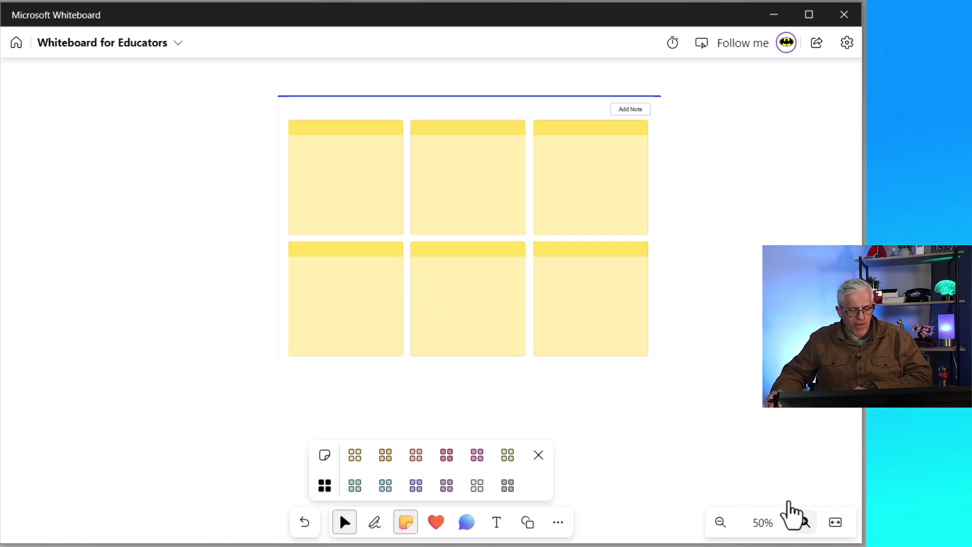
pyautogui.scroll(-2, 728, 383)
pyautogui.scroll(1, 728, 382)
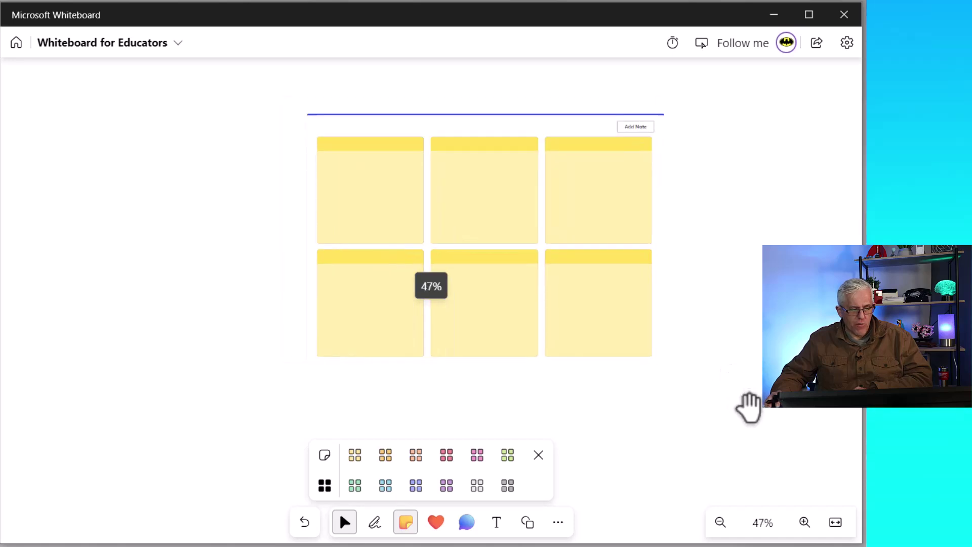
# - Add two more notes to the grid and bring its top-left notes into view
pyautogui.click(627, 141)
pyautogui.click(627, 140)
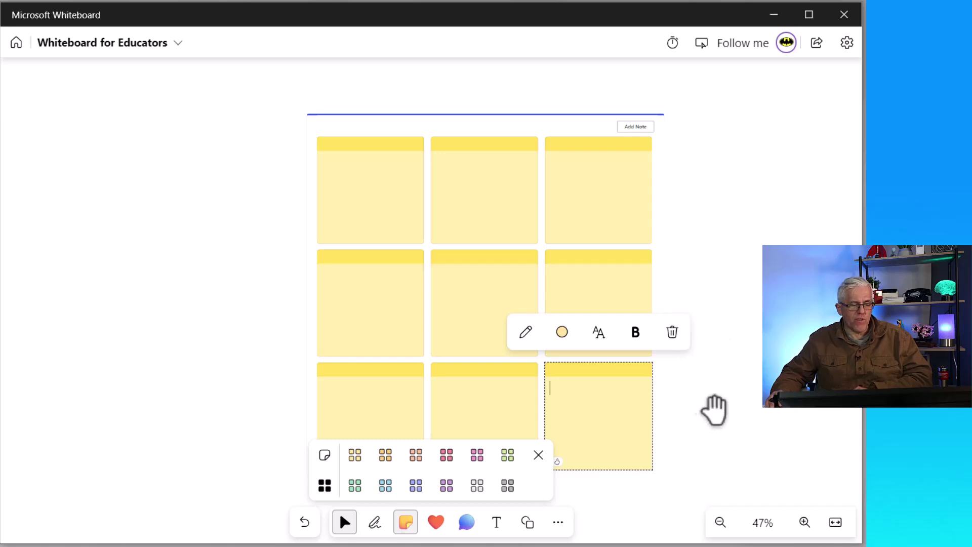
pyautogui.moveTo(248, 297); pyautogui.dragTo(376, 423)
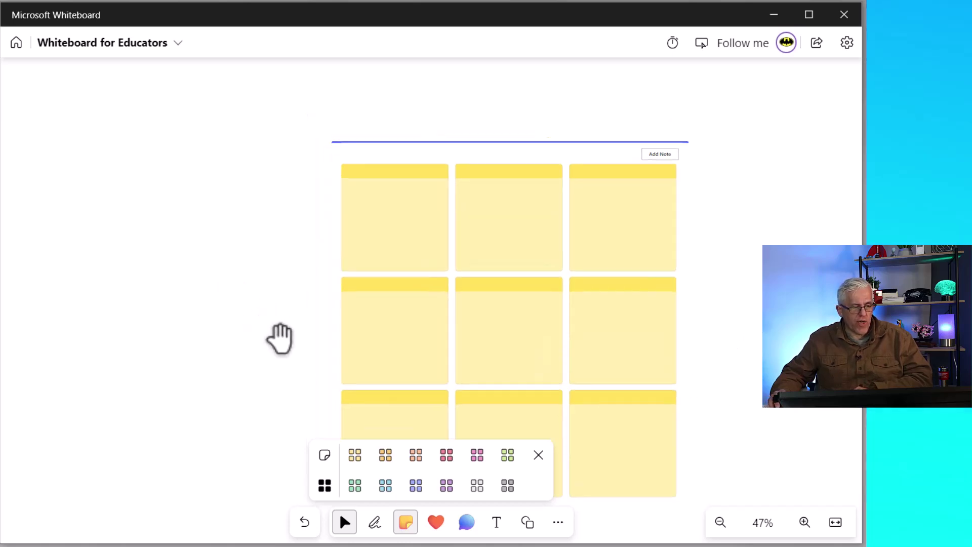
pyautogui.scroll(1, 376, 423)
pyautogui.scroll(2, 376, 422)
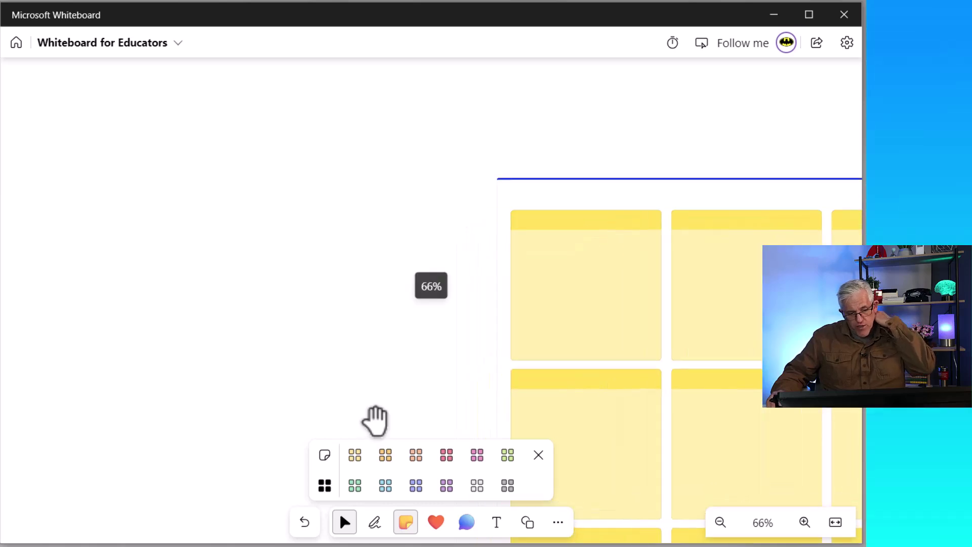
pyautogui.scroll(1, 387, 402)
pyautogui.moveTo(475, 391); pyautogui.dragTo(359, 421)
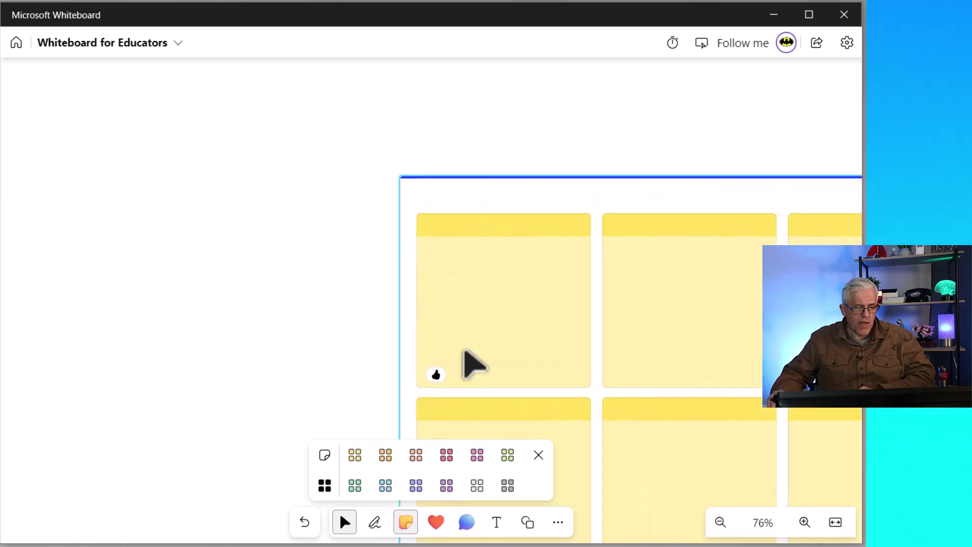
pyautogui.scroll(1, 467, 363)
pyautogui.scroll(1, 518, 325)
# - Write 'Hello' on the first grid note and 'Idea' on the second
pyautogui.click(514, 313)
pyautogui.write('Hello')
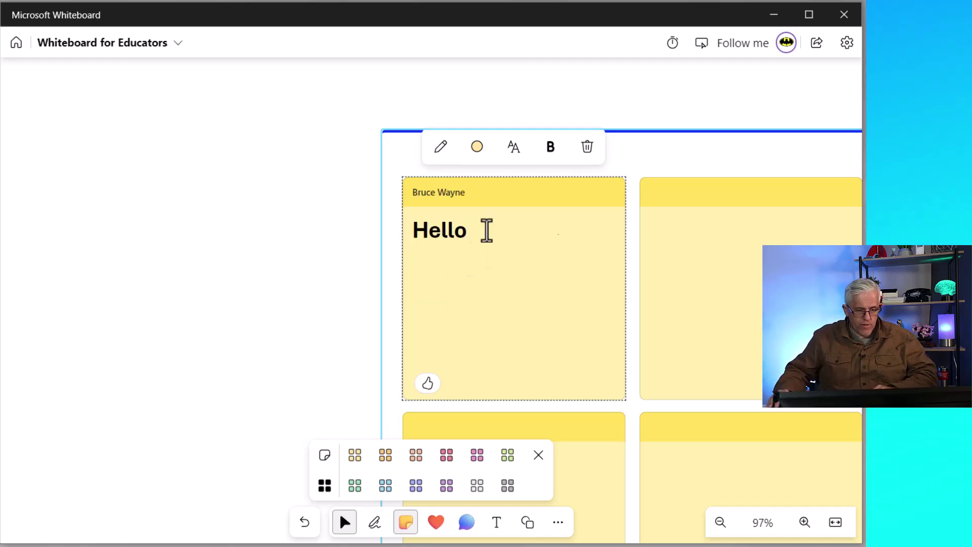
pyautogui.click(714, 283)
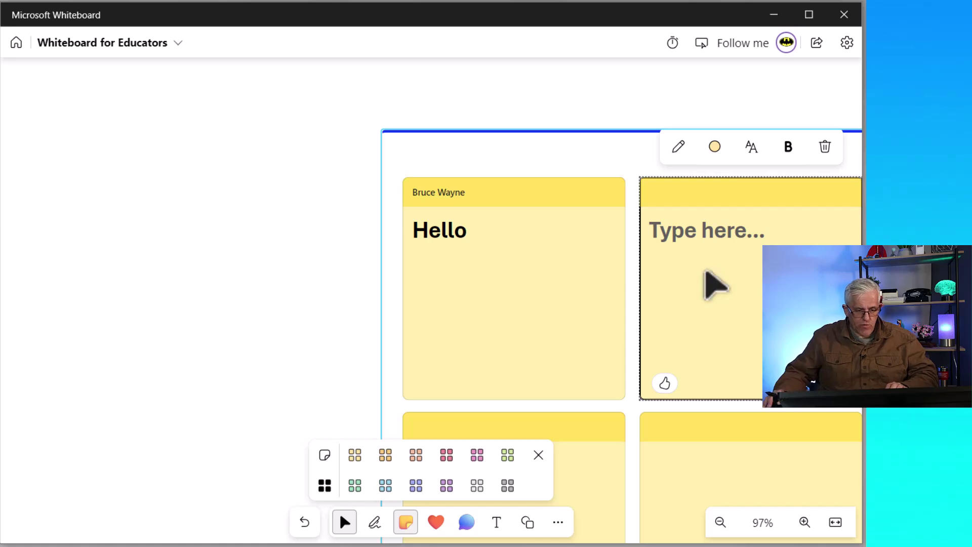
pyautogui.click(691, 238)
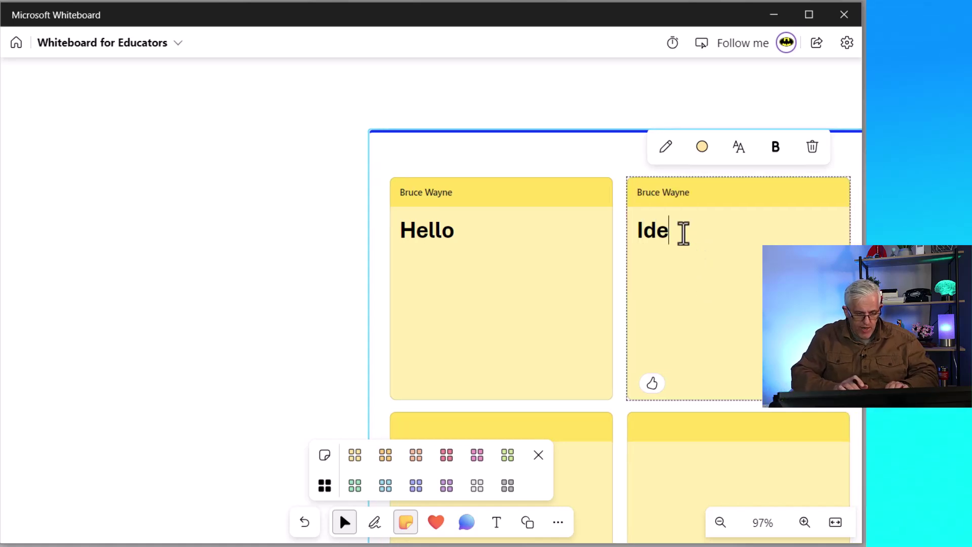
pyautogui.scroll(-4, 134, 348)
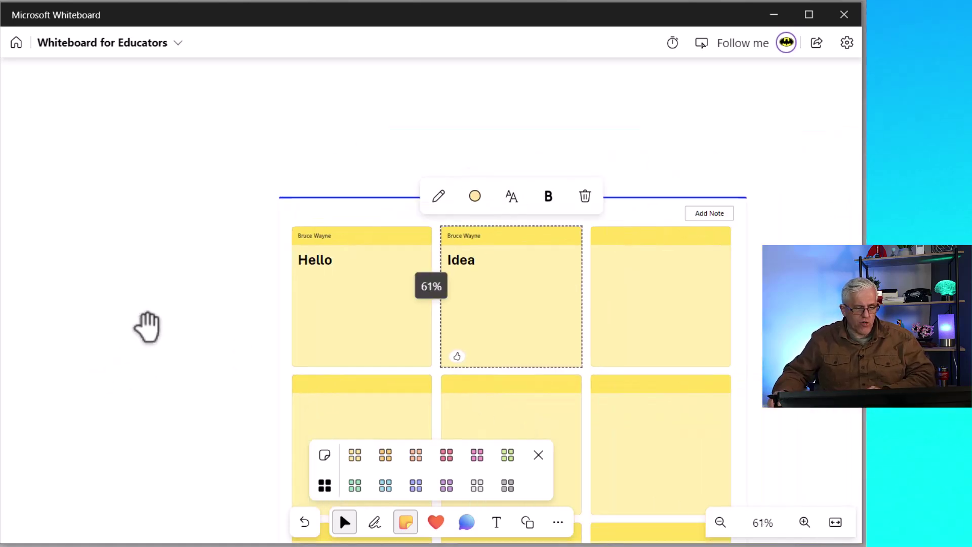
pyautogui.scroll(-2, 373, 391)
# - Pull the Idea note out of the grid to the right, and two blank notes to the left
pyautogui.moveTo(196, 382); pyautogui.dragTo(209, 236)
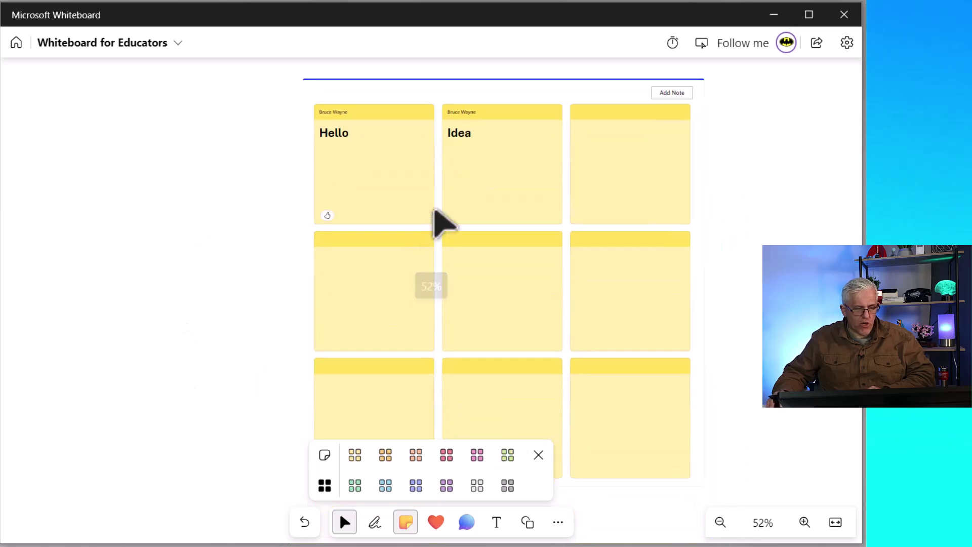
pyautogui.moveTo(523, 193); pyautogui.dragTo(813, 343)
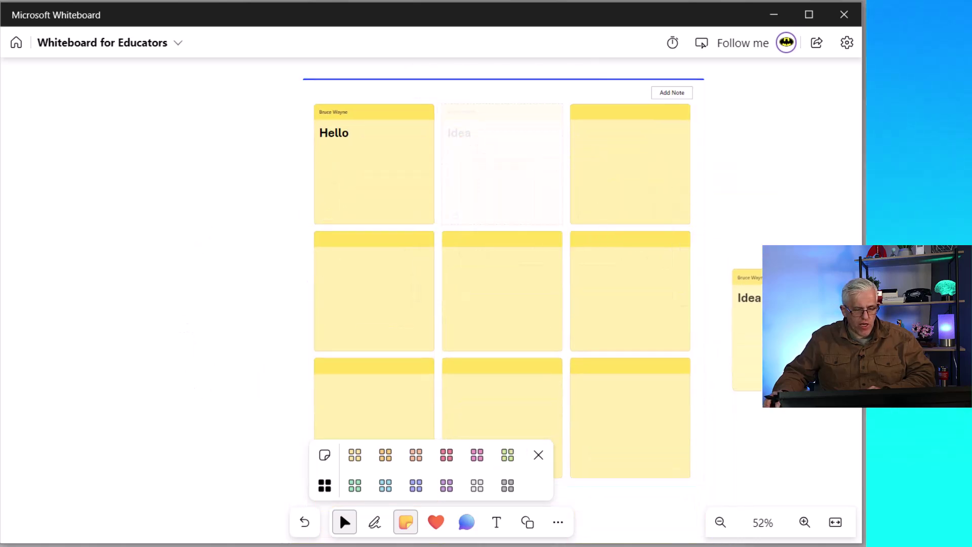
pyautogui.moveTo(400, 325); pyautogui.dragTo(110, 276)
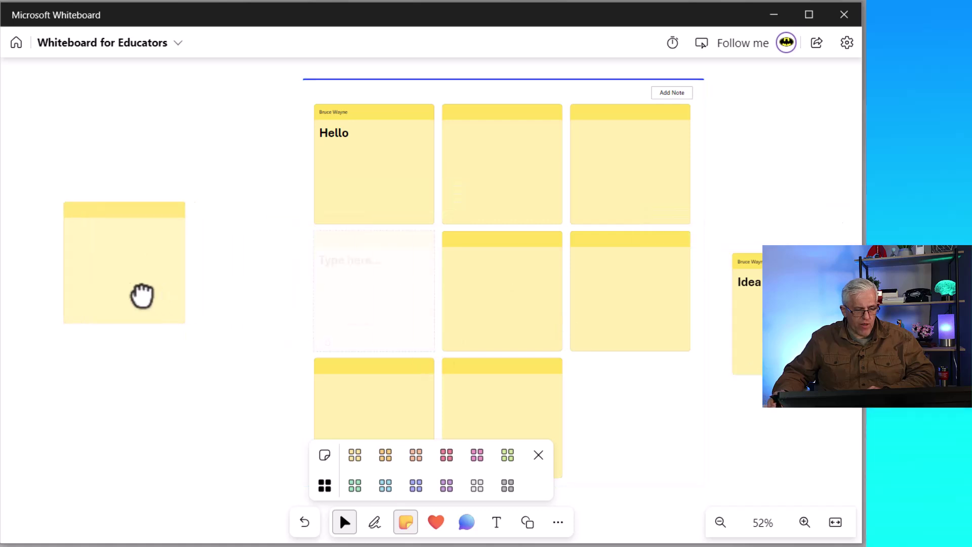
pyautogui.click(507, 338)
pyautogui.moveTo(460, 365); pyautogui.dragTo(182, 444)
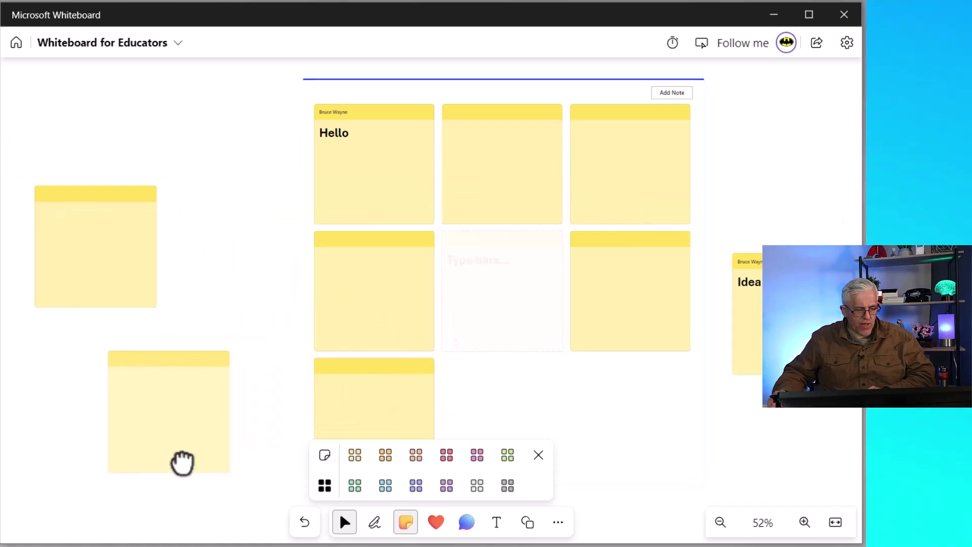
pyautogui.moveTo(374, 163)
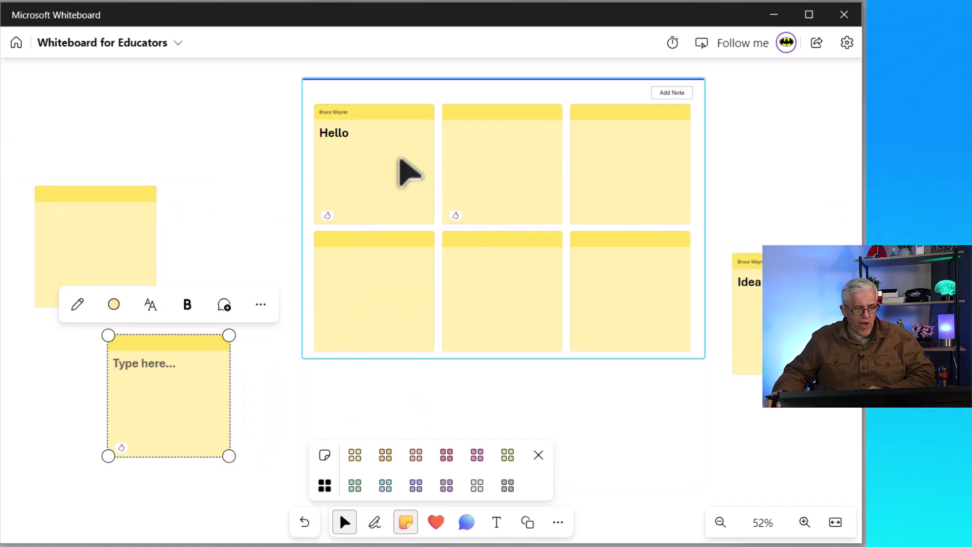
# - Name the grid container 'Ideas' and drop the Hello note into its bottom-right slot
pyautogui.click(334, 112)
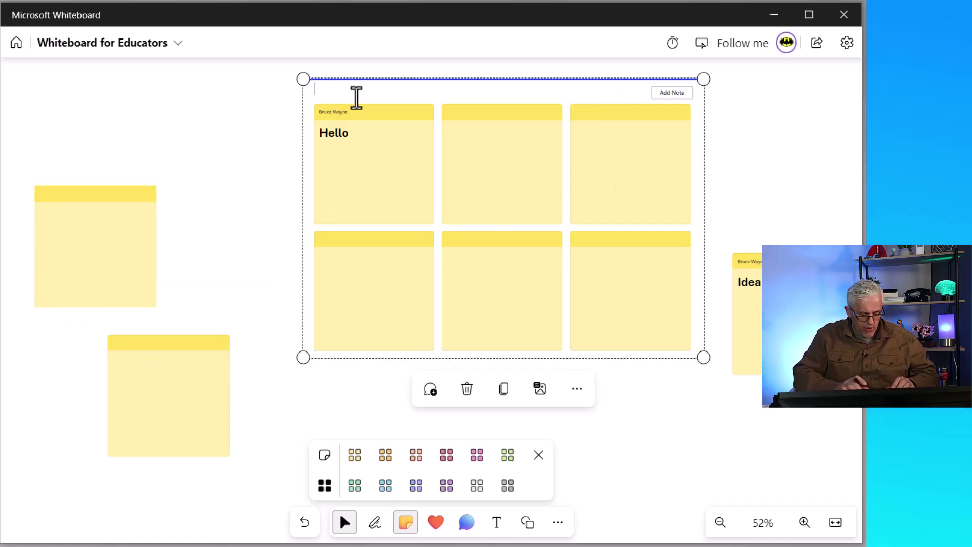
pyautogui.write('Ideas')
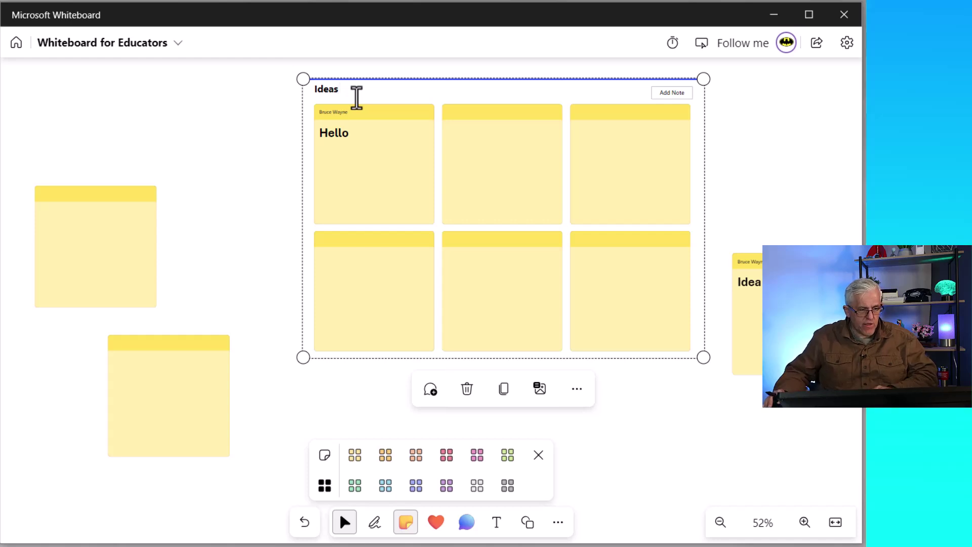
pyautogui.moveTo(282, 167); pyautogui.dragTo(308, 245)
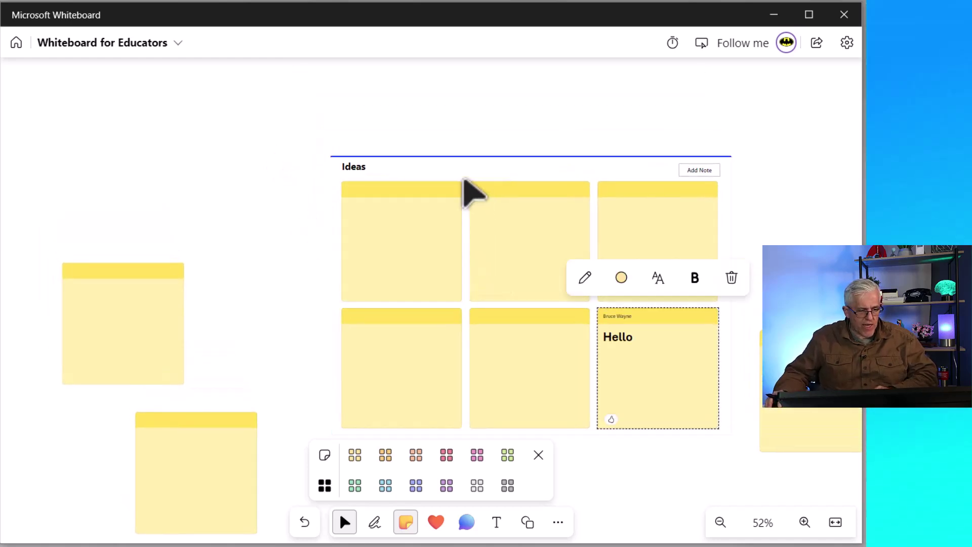
pyautogui.moveTo(466, 190)
pyautogui.mouseDown()
pyautogui.moveTo(410, 144)
pyautogui.moveTo(401, 124)
pyautogui.mouseUp()
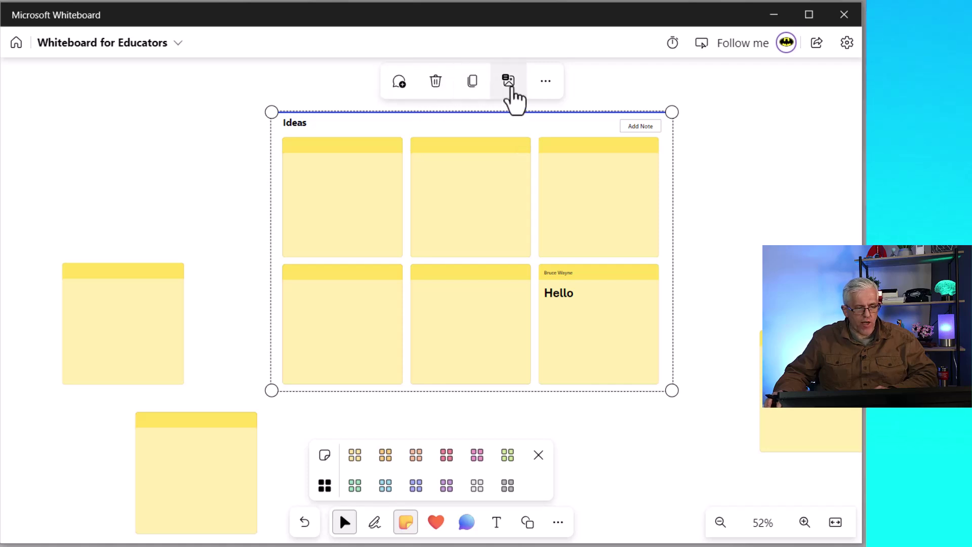
pyautogui.click(545, 82)
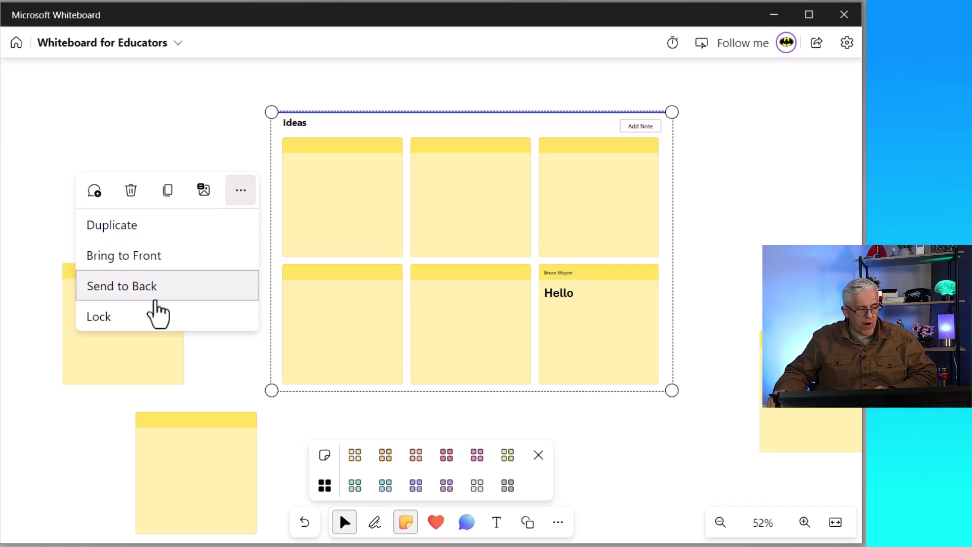
pyautogui.click(203, 191)
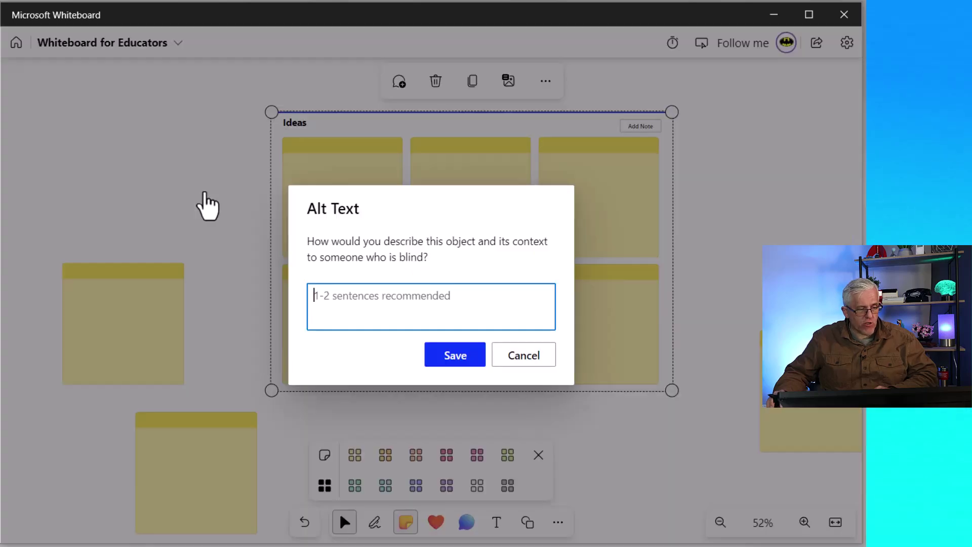
pyautogui.click(513, 359)
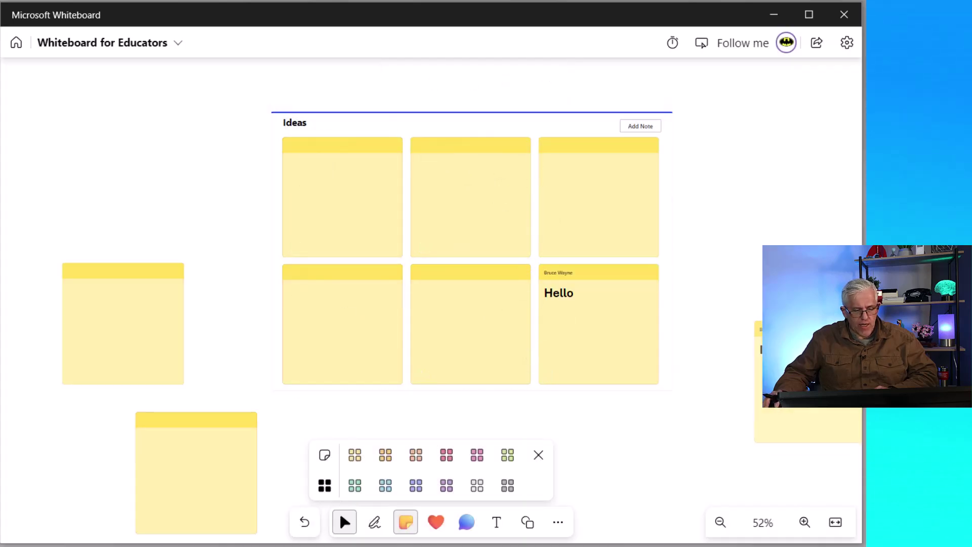
# - Place Idea beside the grid, raise the left blank note, and put the other blank note under Idea
pyautogui.moveTo(825, 357); pyautogui.dragTo(752, 239)
pyautogui.moveTo(156, 295); pyautogui.dragTo(235, 223)
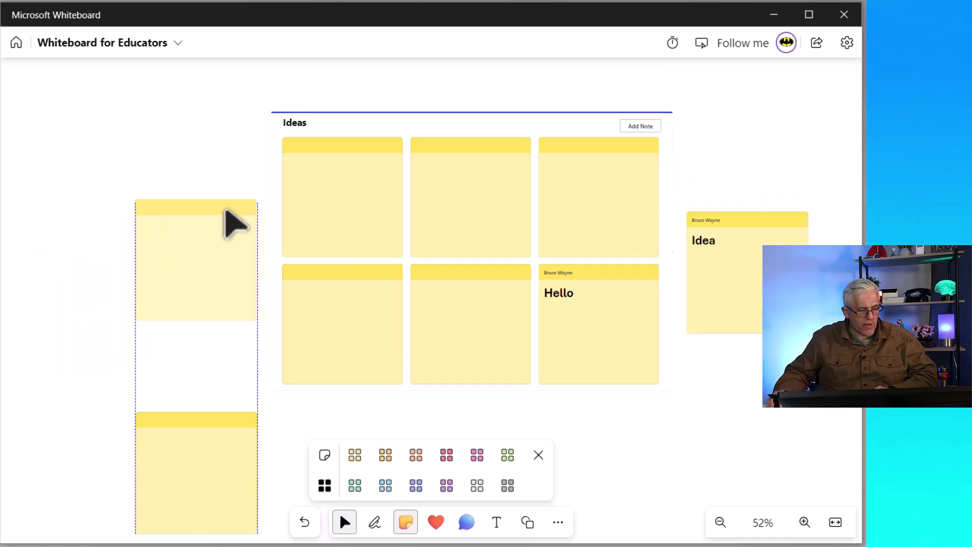
pyautogui.moveTo(228, 428); pyautogui.dragTo(760, 371)
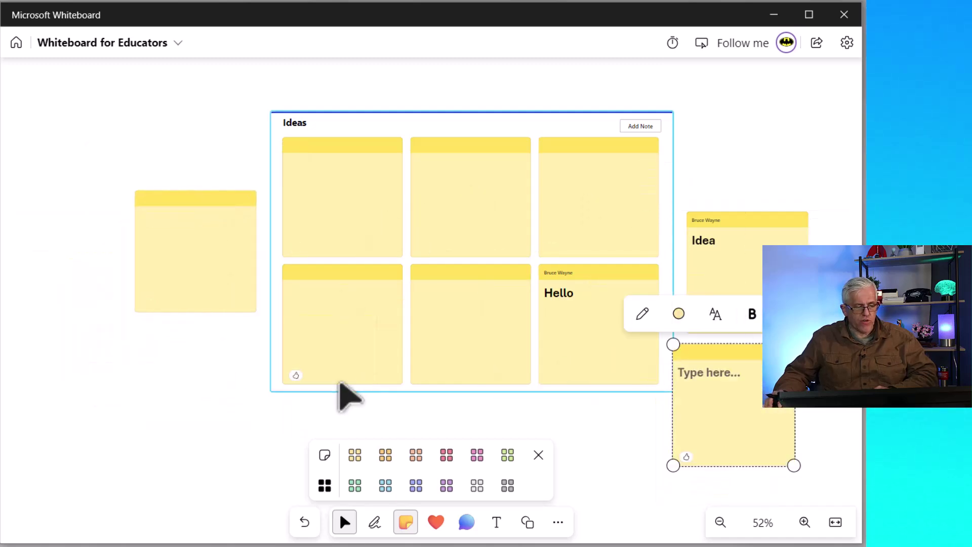